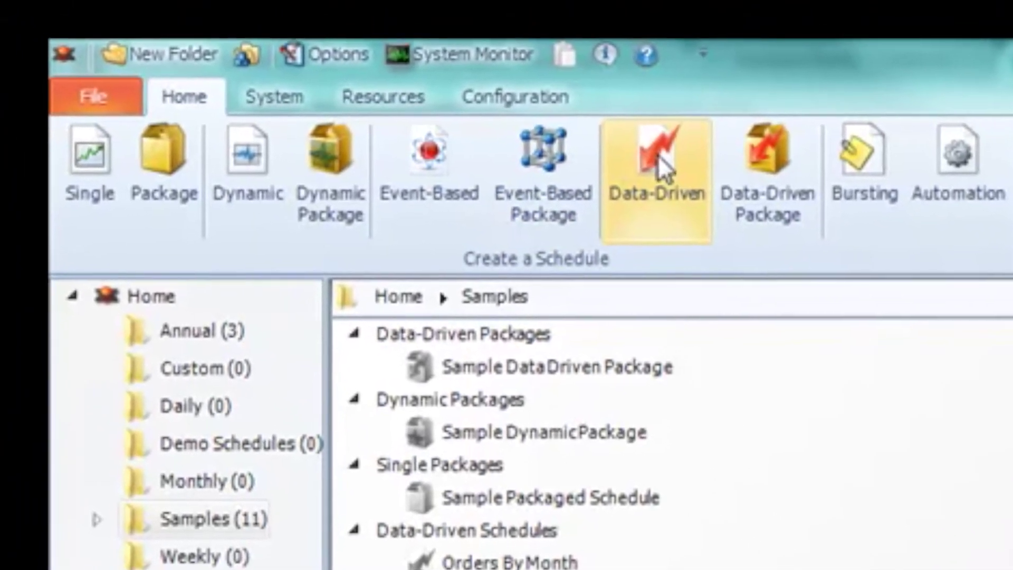
- Start a data-driven schedule and connect its data-driver to the Customers table of the CRD Samples DSN
{"action": "left_click", "coordinate": [663, 168]}
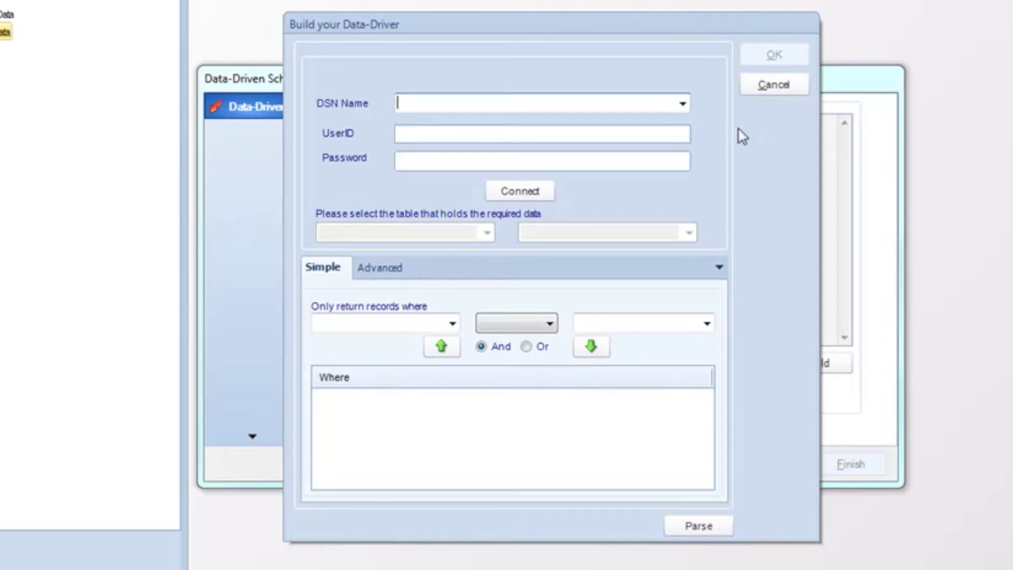
{"action": "left_click", "coordinate": [683, 104]}
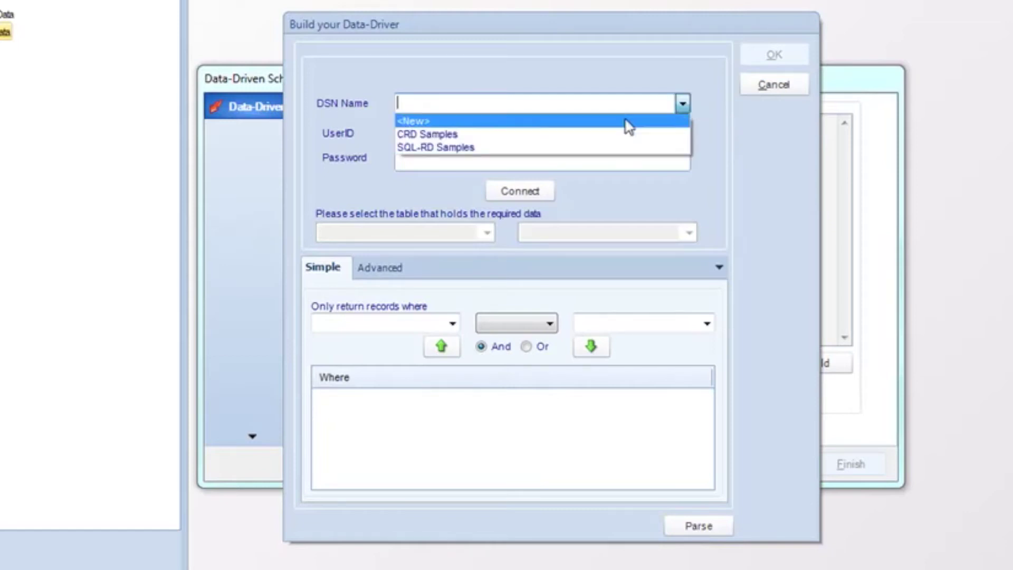
{"action": "left_click", "coordinate": [404, 135]}
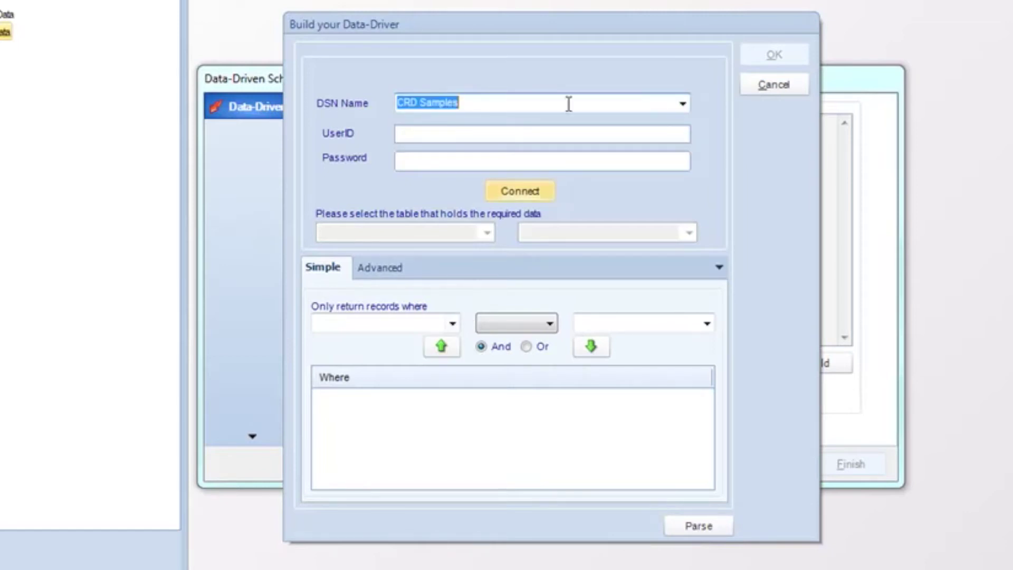
{"action": "left_click", "coordinate": [526, 190]}
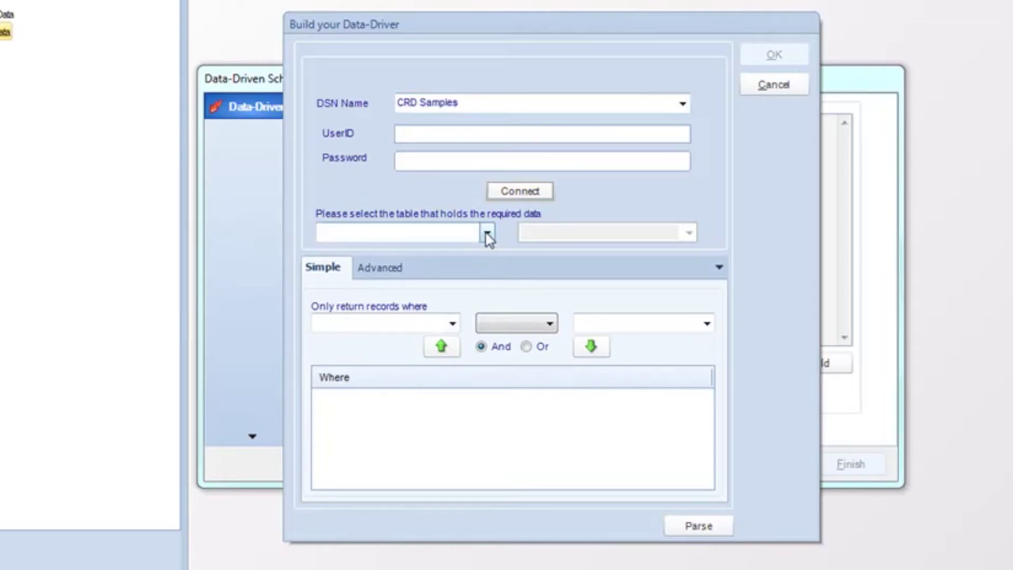
{"action": "left_click", "coordinate": [487, 233]}
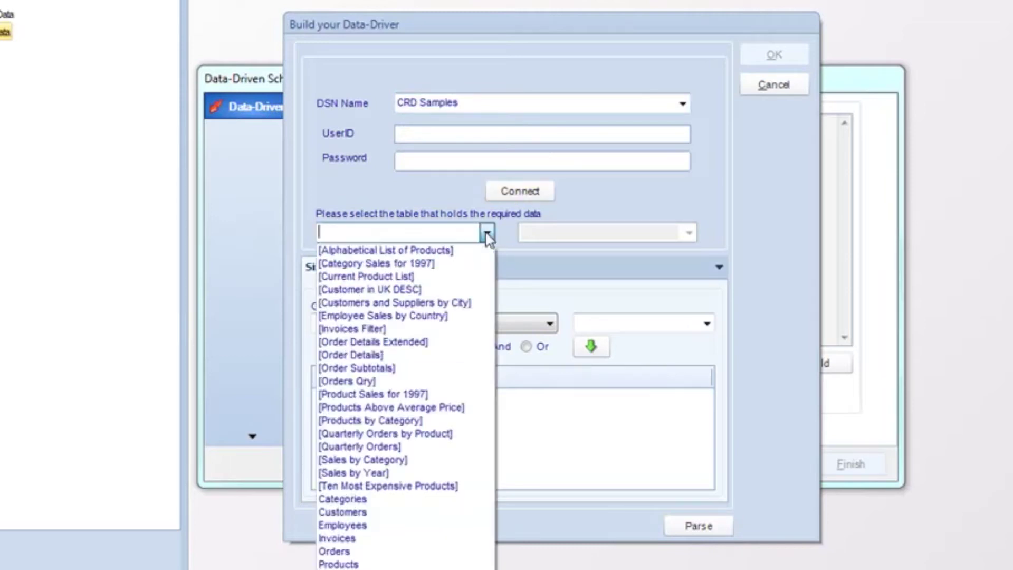
{"action": "left_click", "coordinate": [353, 513]}
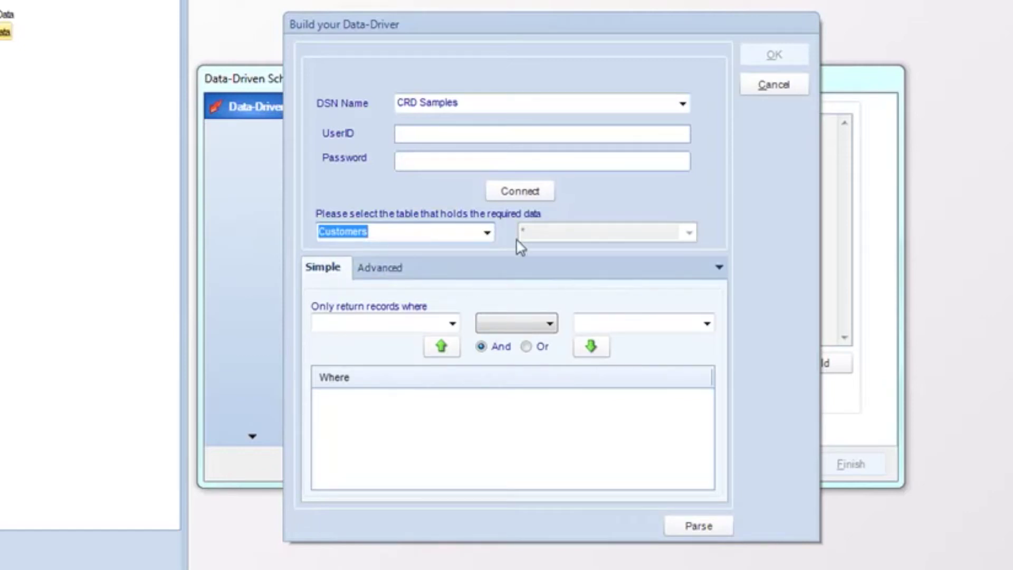
{"action": "left_click", "coordinate": [390, 278]}
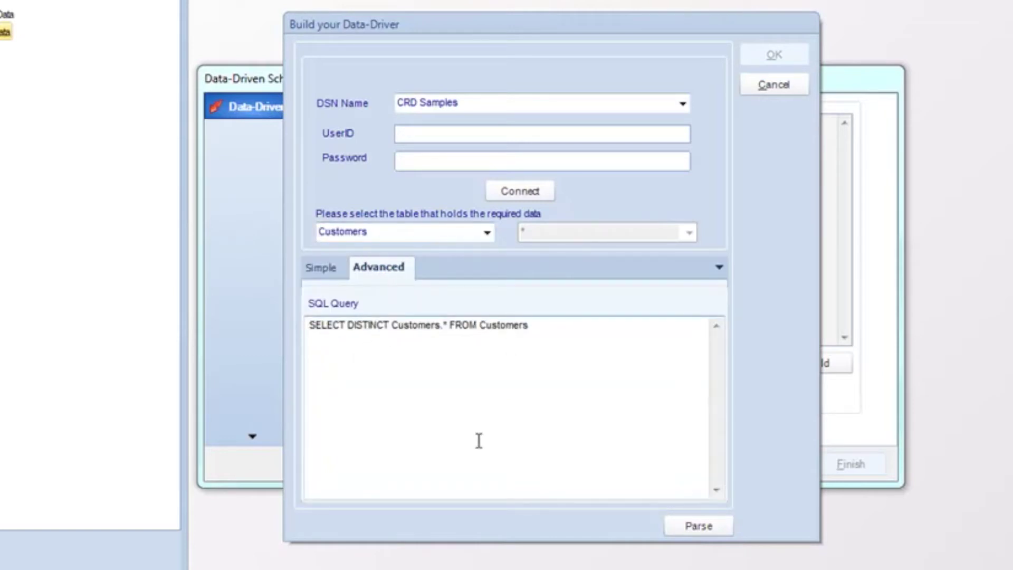
{"action": "left_click", "coordinate": [321, 268]}
- Restrict the returned records to those where Country = UK and parse the query
{"action": "left_click", "coordinate": [452, 324]}
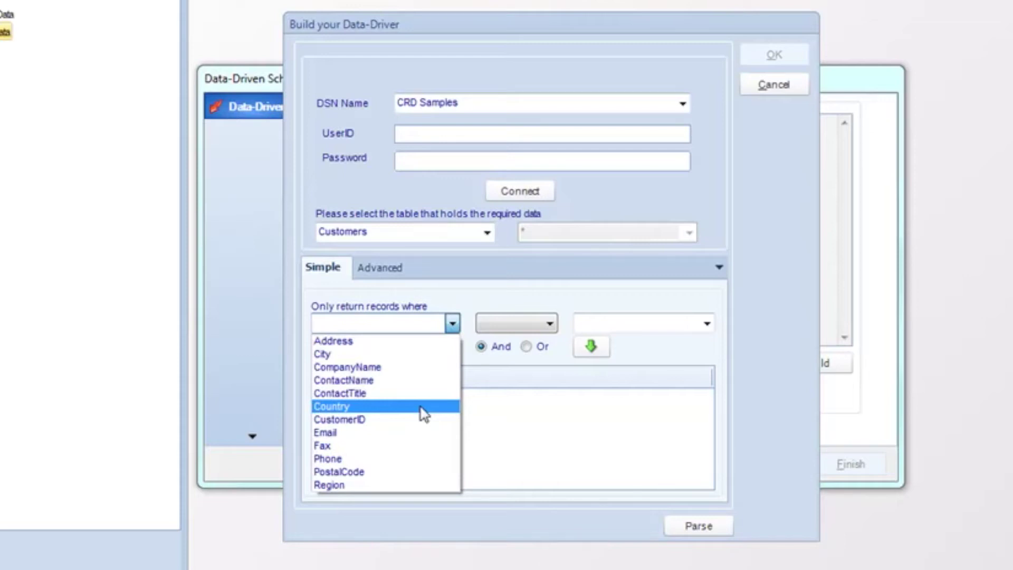
{"action": "left_click", "coordinate": [421, 407]}
{"action": "left_click", "coordinate": [508, 325]}
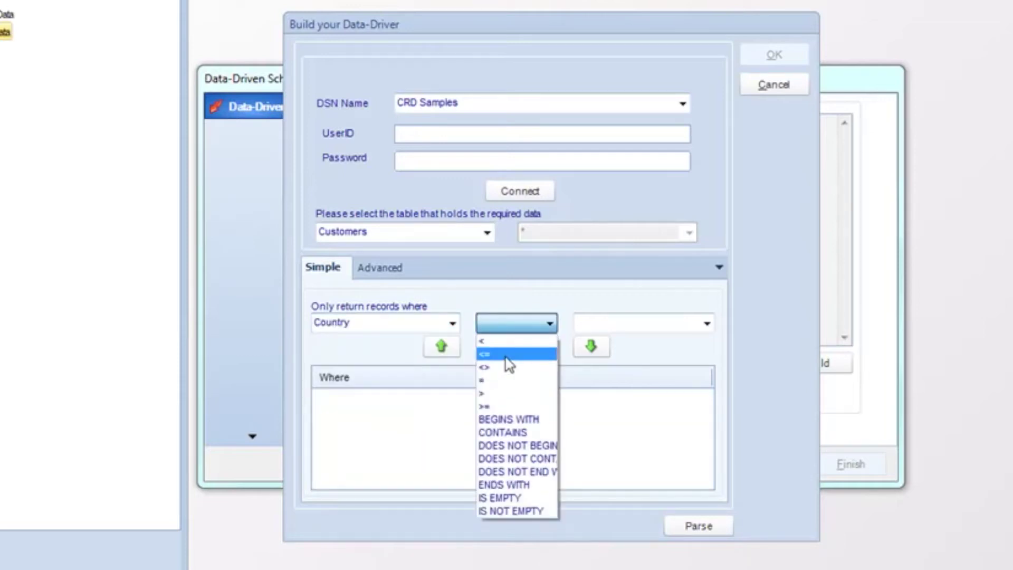
{"action": "left_click", "coordinate": [490, 380]}
{"action": "left_click", "coordinate": [707, 323]}
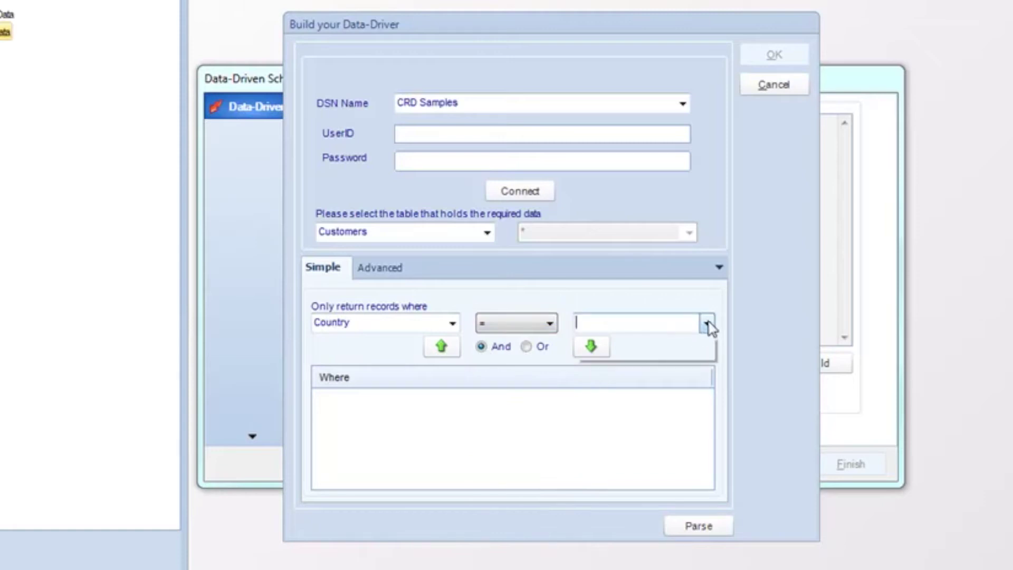
{"action": "left_click", "coordinate": [587, 569]}
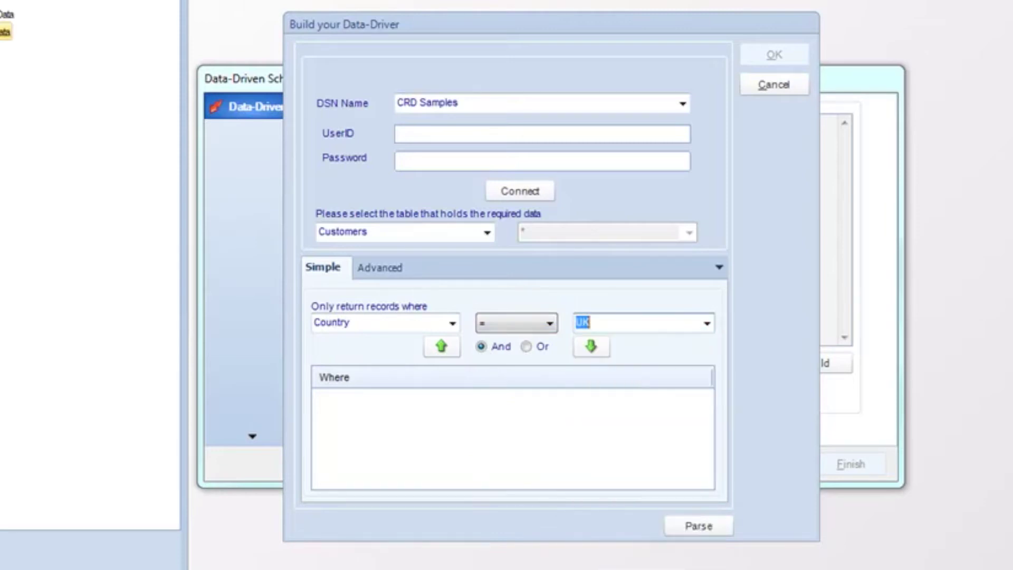
{"action": "left_click", "coordinate": [591, 346]}
{"action": "left_click", "coordinate": [695, 524]}
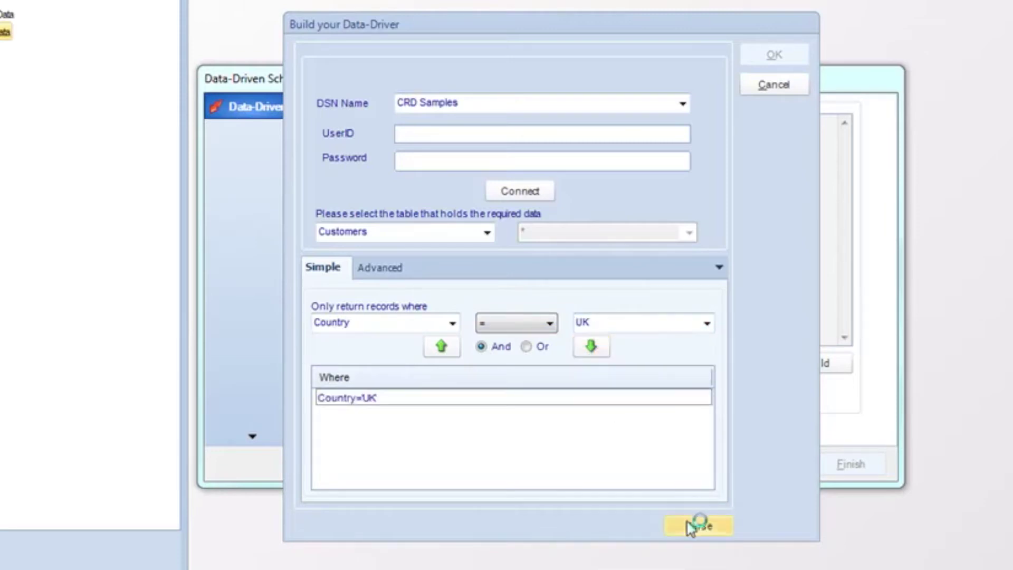
{"action": "left_click", "coordinate": [551, 353]}
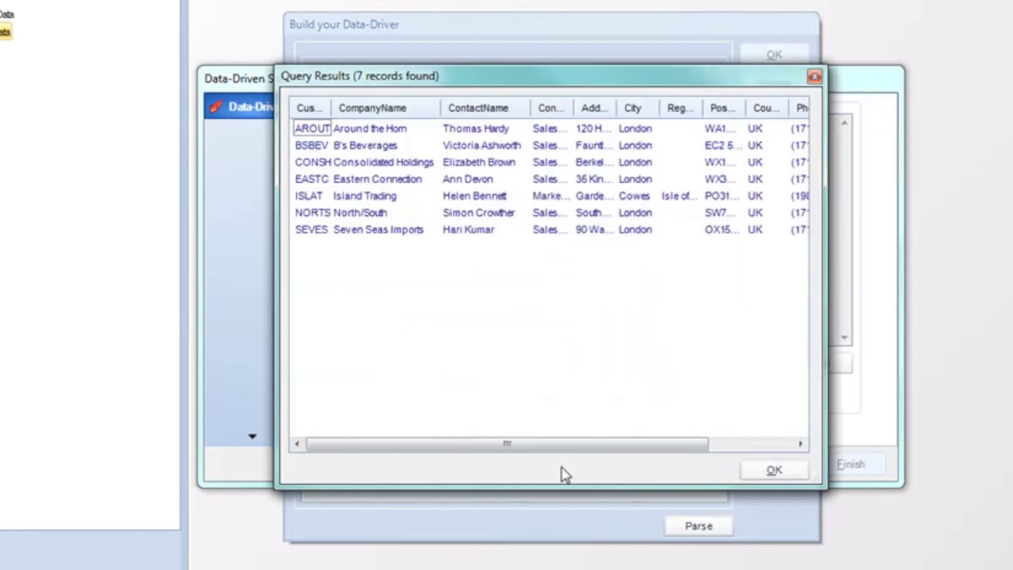
- Examine the customer rows in the query results across all columns through to Email
{"action": "left_click_drag", "start_coordinate": [382, 132], "coordinate": [420, 348]}
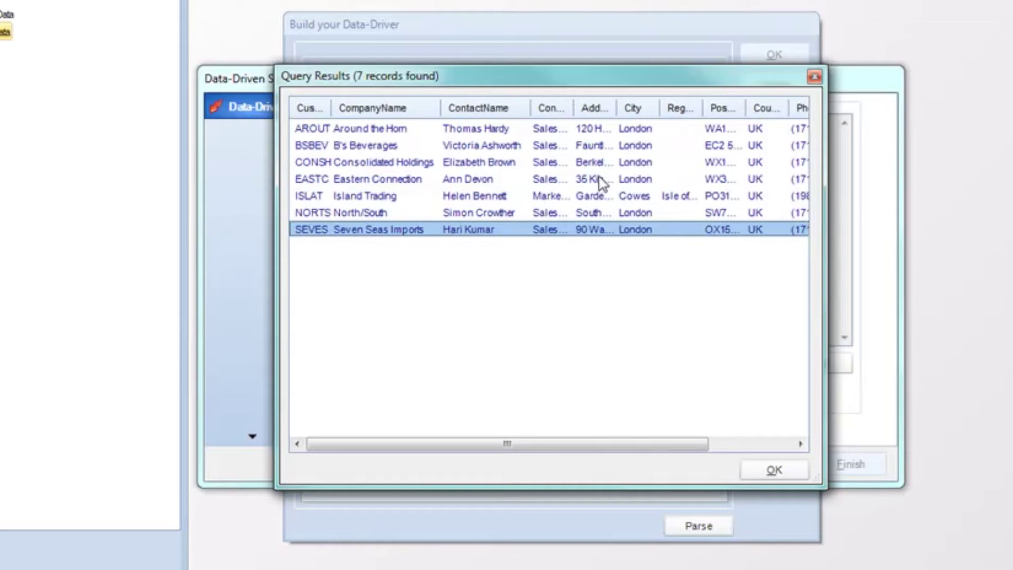
{"action": "left_click", "coordinate": [361, 129]}
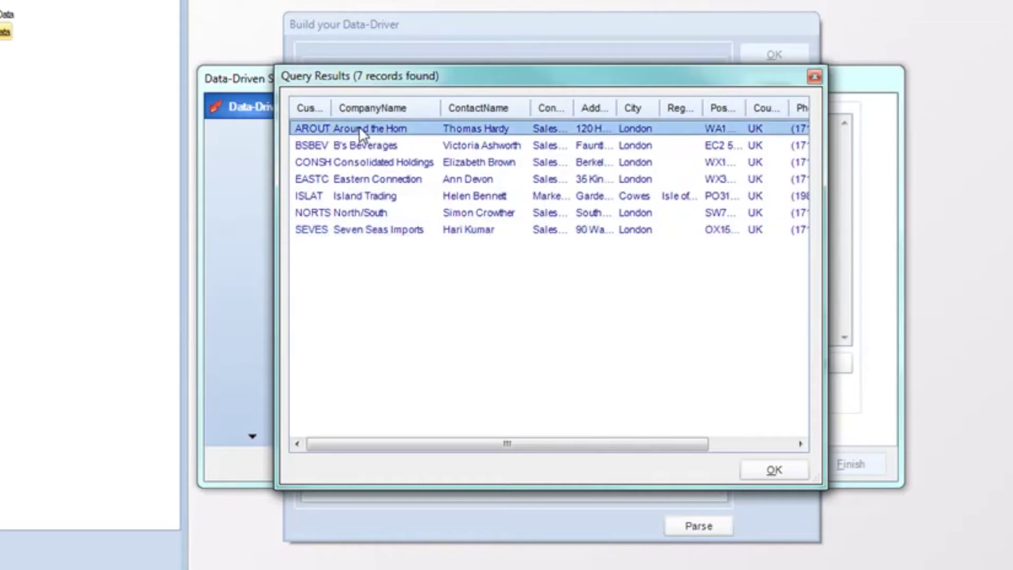
{"action": "left_click", "coordinate": [358, 145]}
{"action": "left_click", "coordinate": [359, 163]}
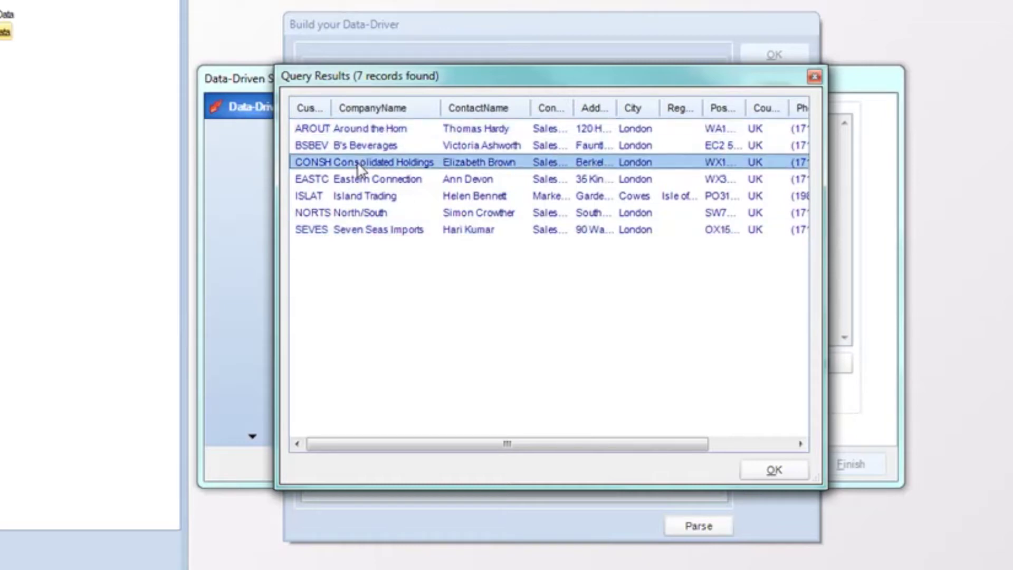
{"action": "left_click", "coordinate": [366, 131]}
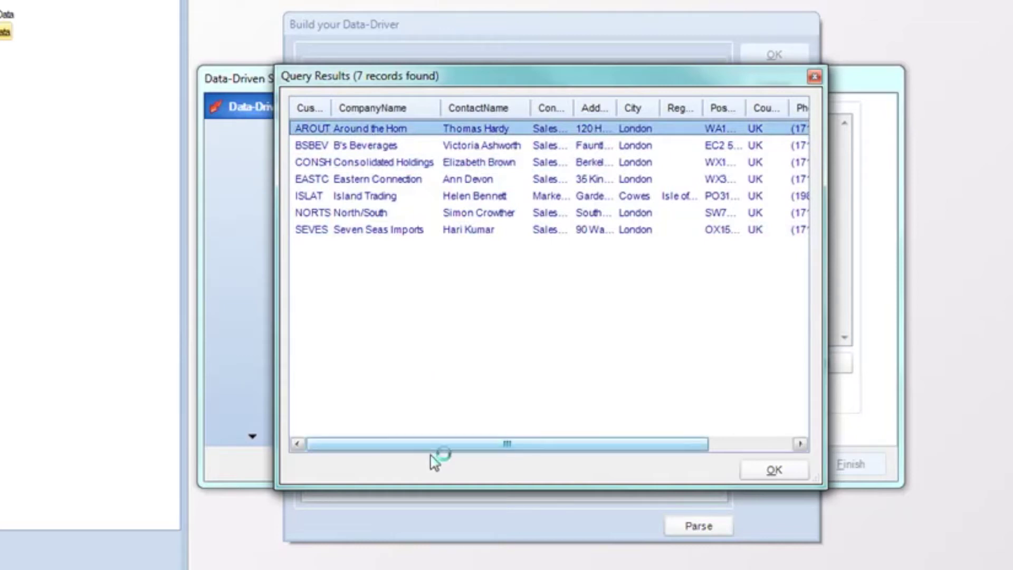
{"action": "left_click_drag", "start_coordinate": [410, 444], "coordinate": [597, 438]}
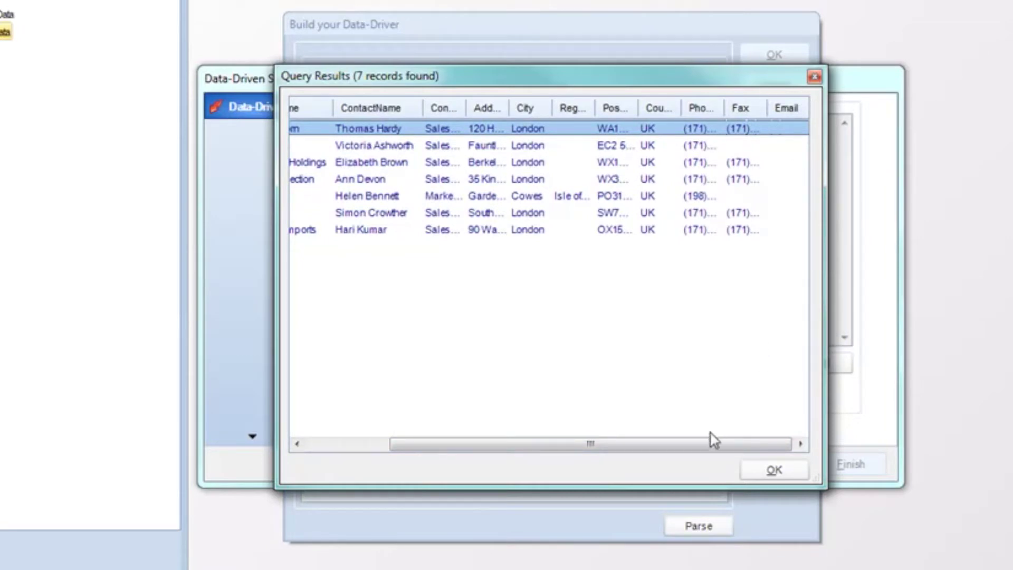
{"action": "left_click_drag", "start_coordinate": [711, 451], "coordinate": [533, 450]}
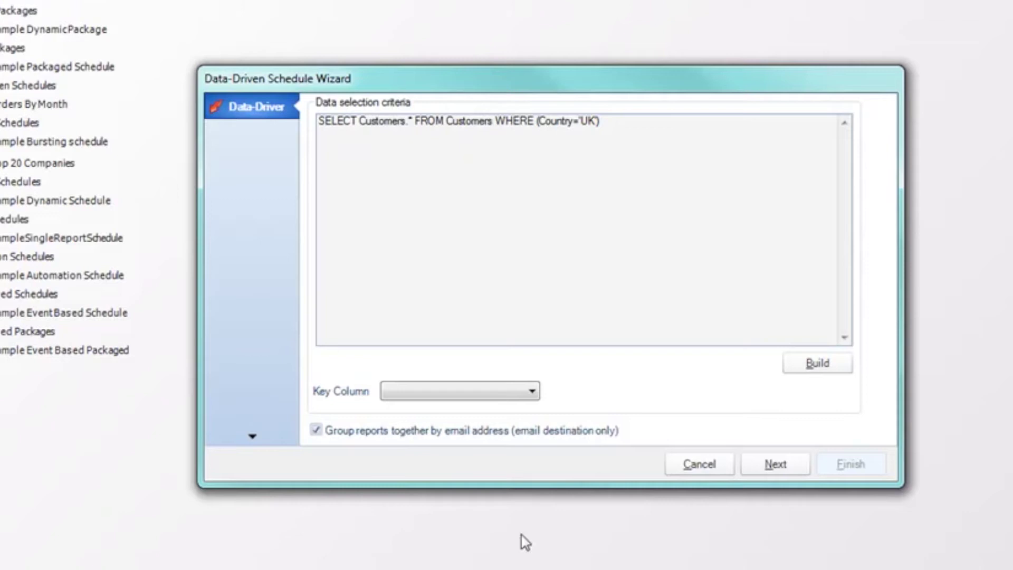
- Set the key column to CustomerID and fill in the report location, schedule name Orders Report and description "Generate a unique report of orders for each customer."
{"action": "left_click", "coordinate": [468, 395]}
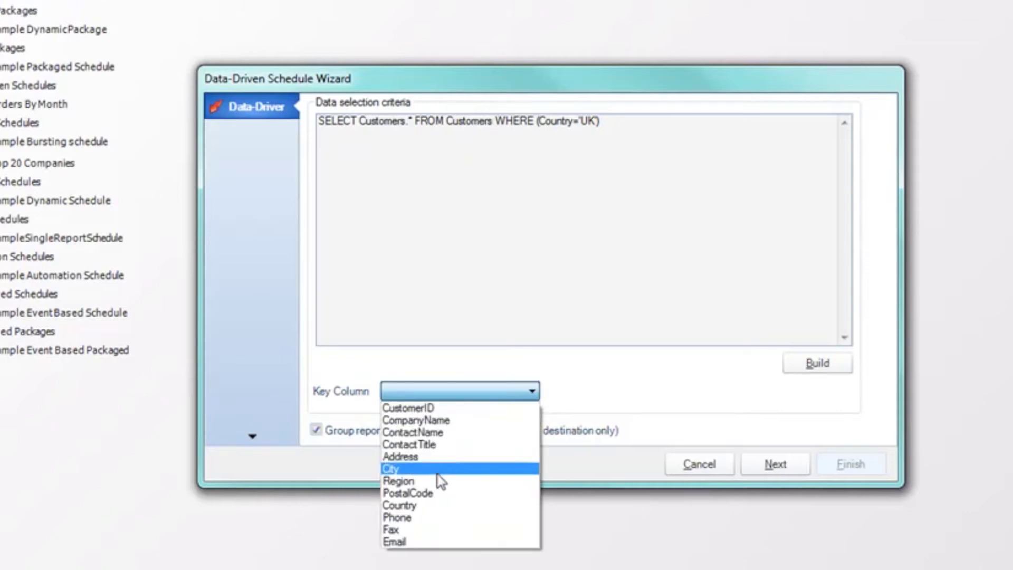
{"action": "left_click", "coordinate": [436, 408]}
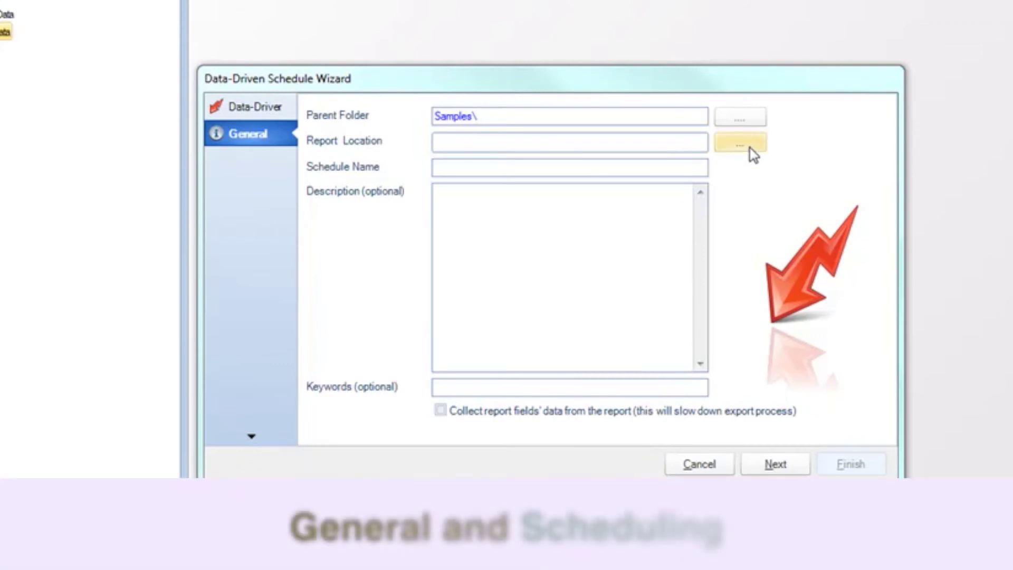
{"action": "left_click", "coordinate": [751, 148]}
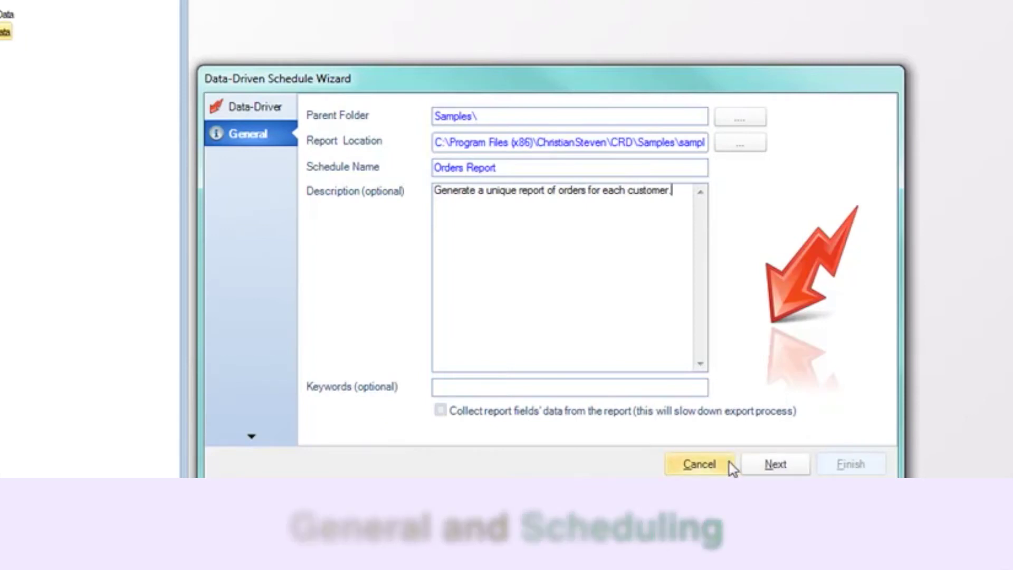
{"action": "left_click", "coordinate": [760, 466]}
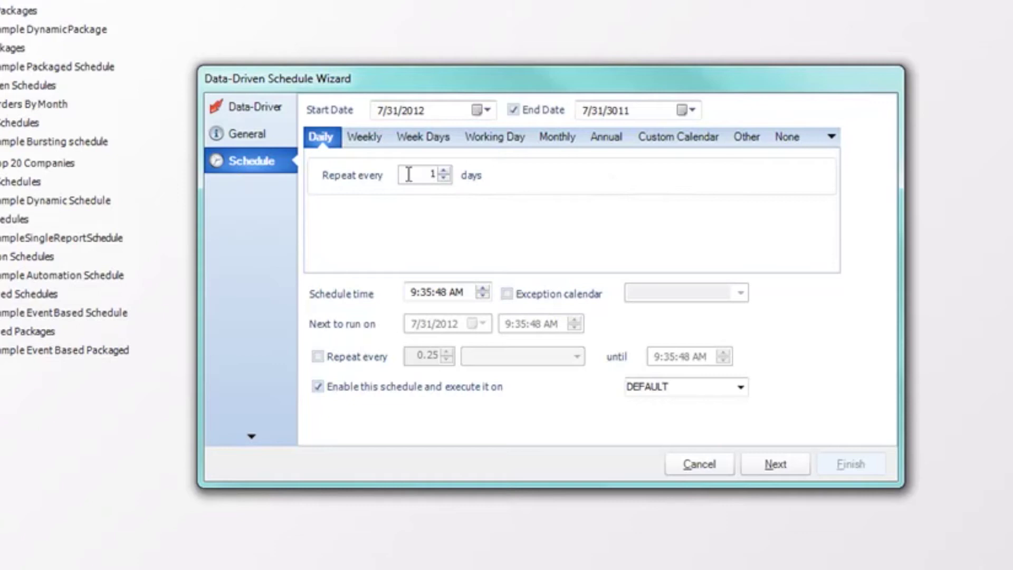
- Try a weekly recurrence of every 5 weeks on Monday and Tuesday only, and return to the daily recurrence
{"action": "double_click", "coordinate": [448, 174]}
{"action": "left_click", "coordinate": [374, 136]}
{"action": "type", "text": "5"}
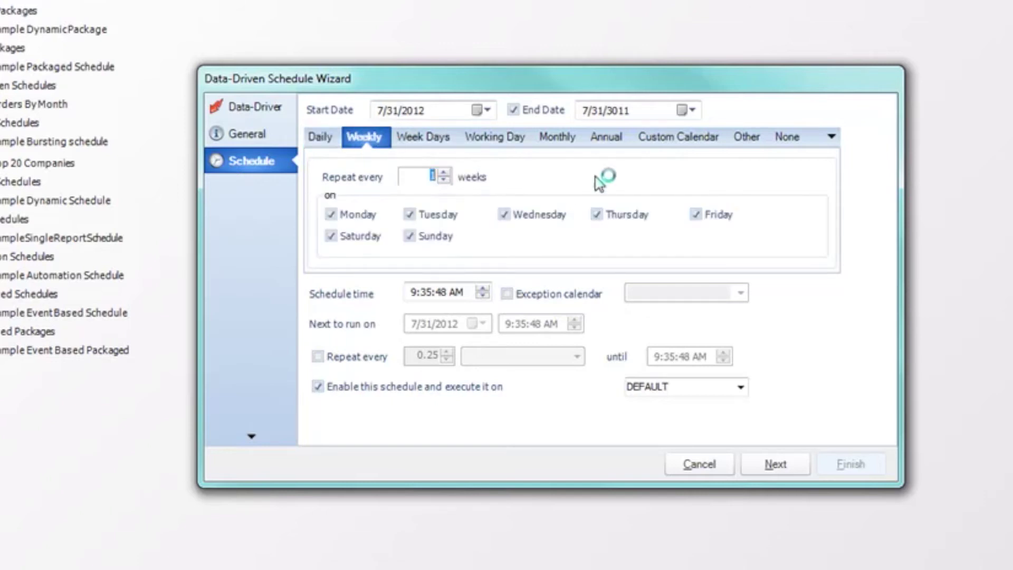
{"action": "left_click", "coordinate": [442, 238]}
{"action": "left_click", "coordinate": [351, 235]}
{"action": "left_click", "coordinate": [519, 215]}
{"action": "left_click", "coordinate": [596, 214]}
{"action": "left_click", "coordinate": [727, 217]}
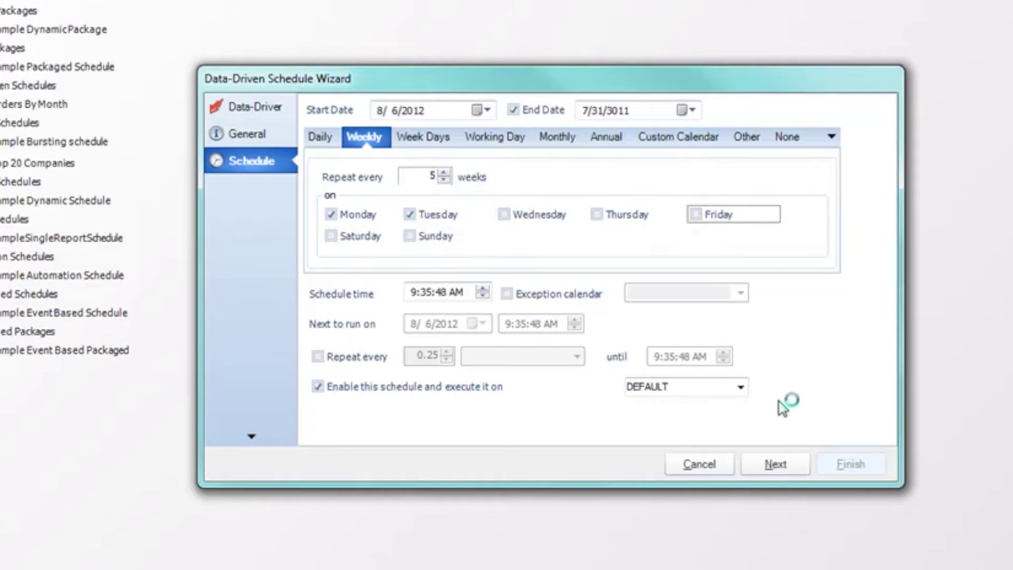
{"action": "left_click", "coordinate": [323, 139]}
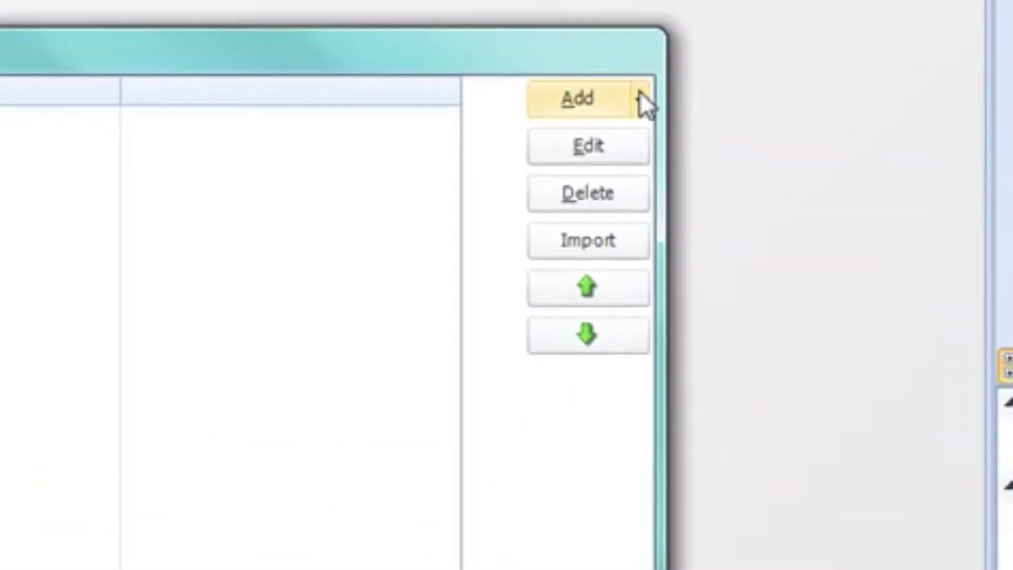
- Add an email destination to the schedule and expand the Data-Driven Data fields available for insertion
{"action": "left_click", "coordinate": [640, 96]}
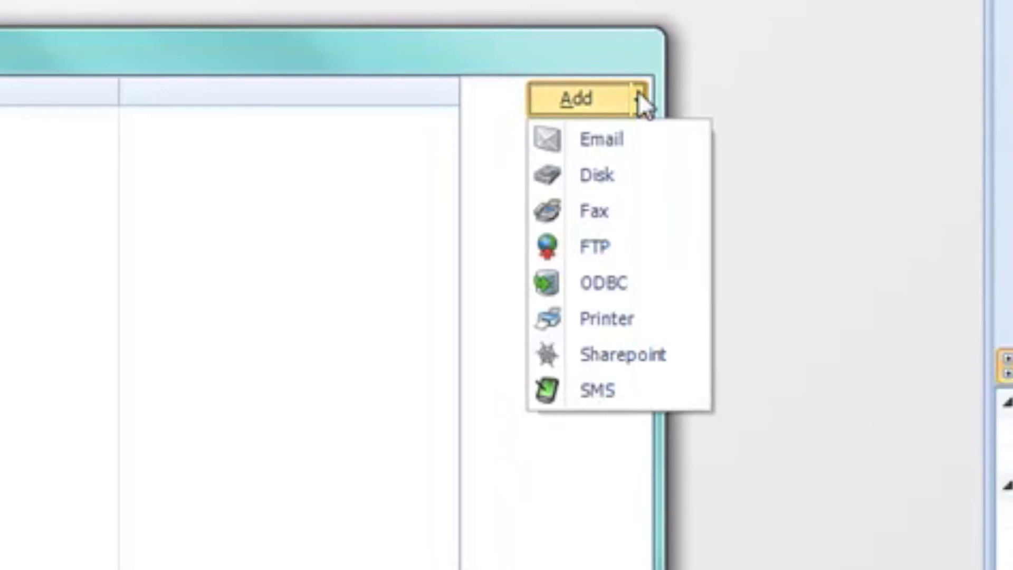
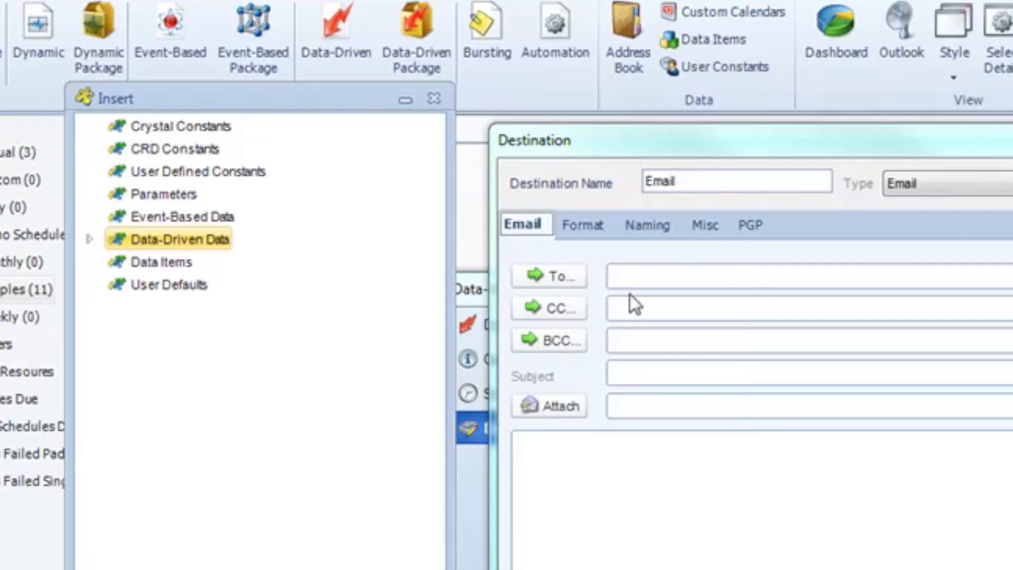
{"action": "left_click", "coordinate": [89, 240]}
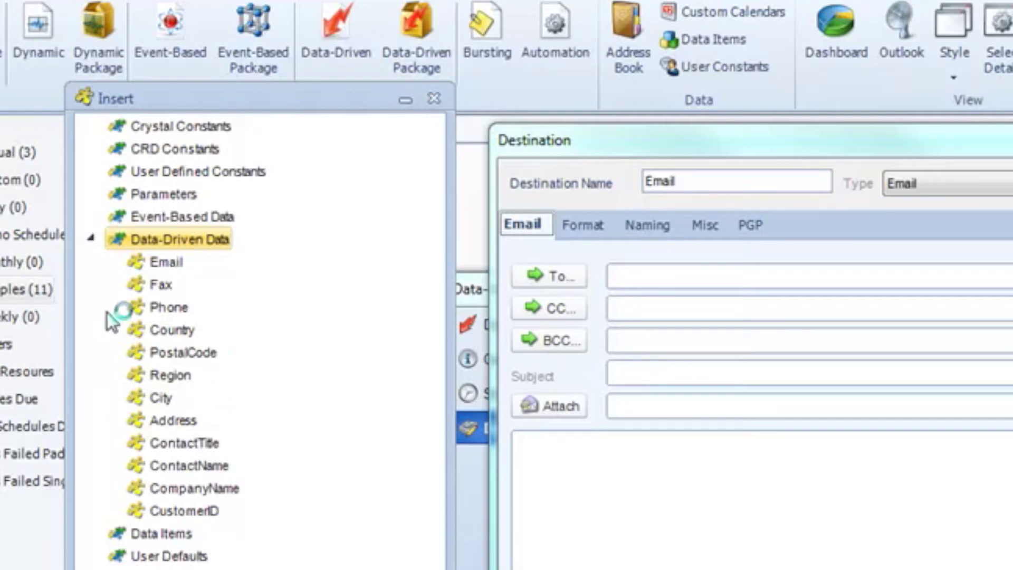
- Examine the insertable data-driven fields one by one, from Email down to CustomerID
{"action": "left_click", "coordinate": [175, 259]}
{"action": "left_click", "coordinate": [163, 288]}
{"action": "left_click", "coordinate": [161, 312]}
{"action": "left_click", "coordinate": [163, 331]}
{"action": "left_click", "coordinate": [163, 353]}
{"action": "left_click", "coordinate": [159, 399]}
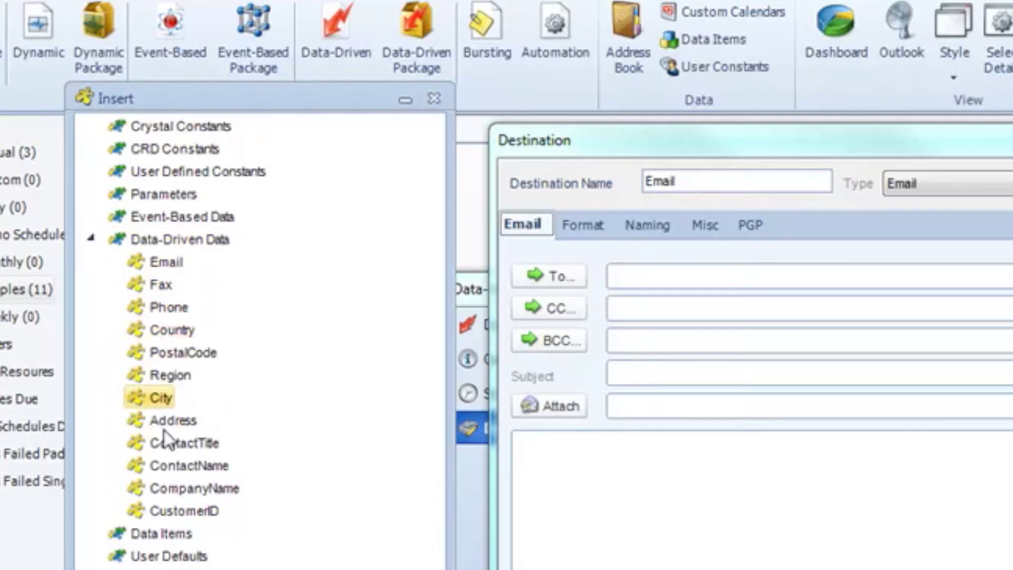
{"action": "left_click", "coordinate": [164, 427]}
{"action": "left_click", "coordinate": [162, 446]}
{"action": "left_click", "coordinate": [167, 466]}
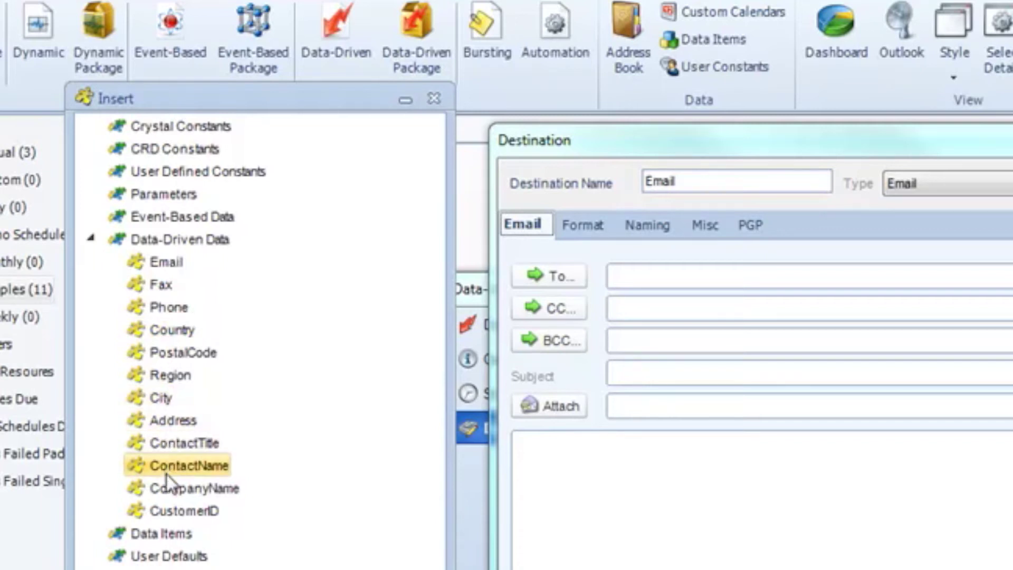
{"action": "left_click", "coordinate": [164, 490]}
{"action": "left_click", "coordinate": [162, 512]}
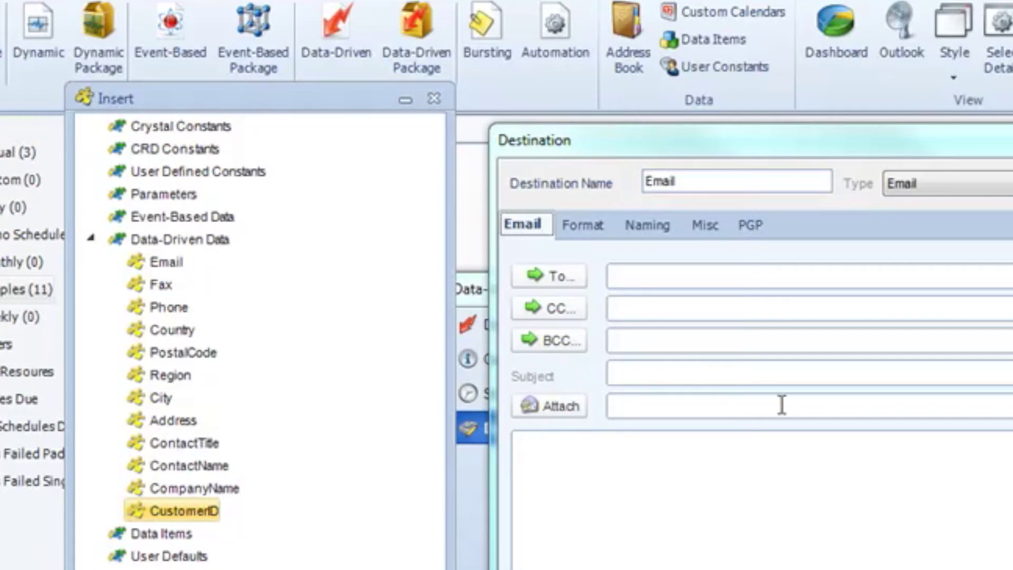
- Insert the data-driven Email field as the To recipient of the email destination
{"action": "left_click", "coordinate": [141, 261]}
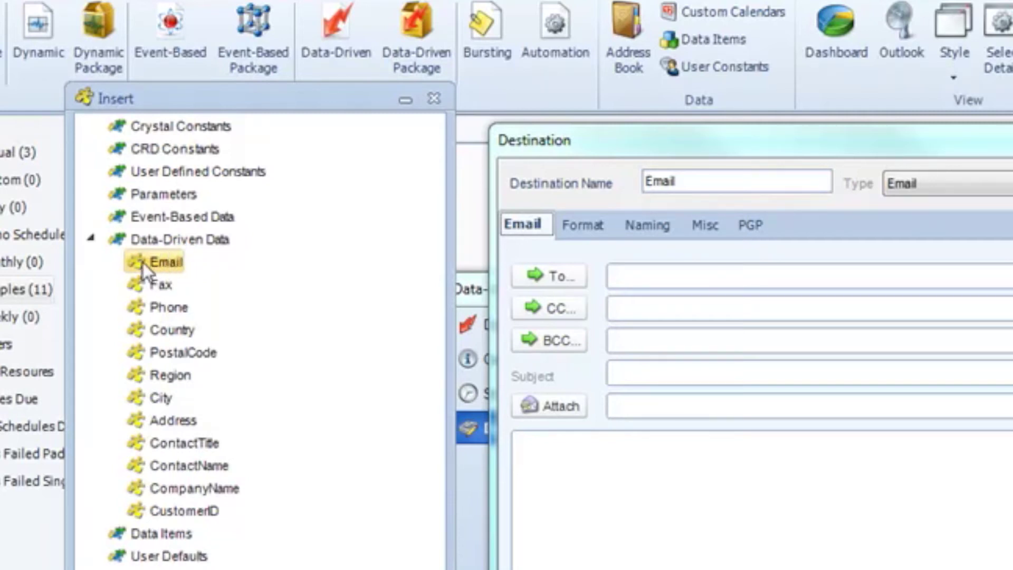
{"action": "left_click_drag", "start_coordinate": [143, 262], "coordinate": [656, 279]}
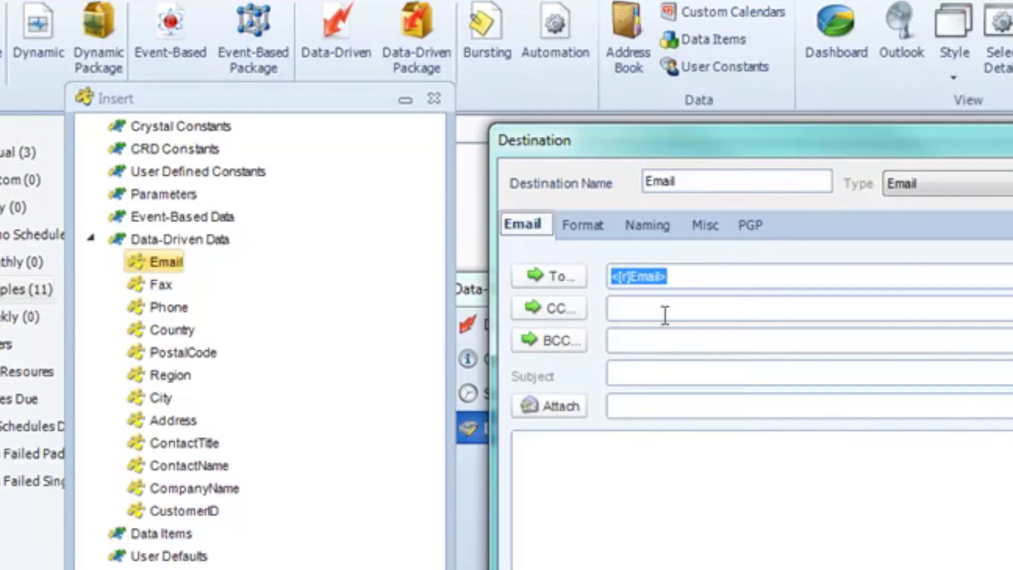
{"action": "left_click", "coordinate": [642, 308]}
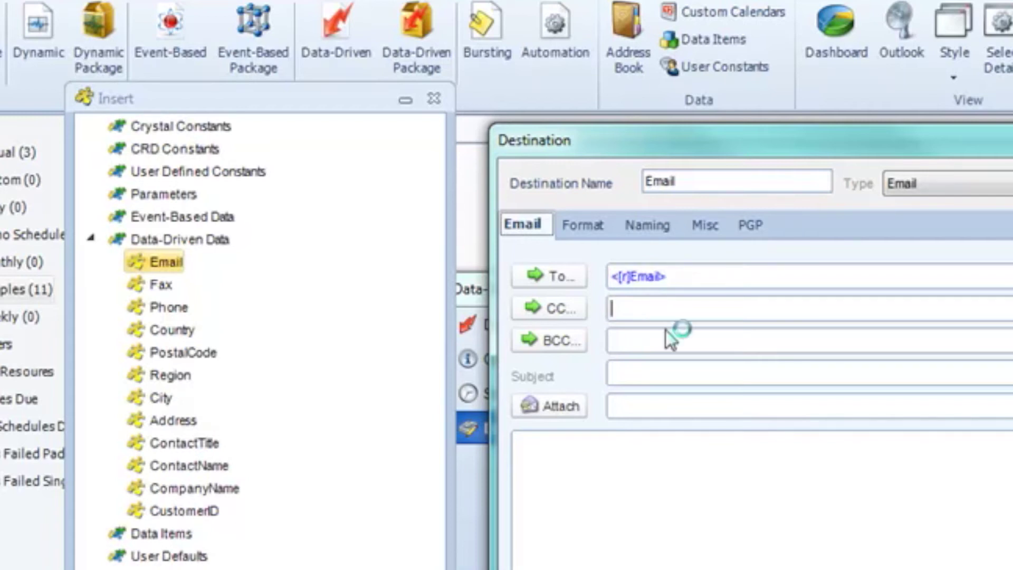
- Set the email subject to the data-driven CompanyName field followed by "'s Report"
{"action": "left_click", "coordinate": [654, 339]}
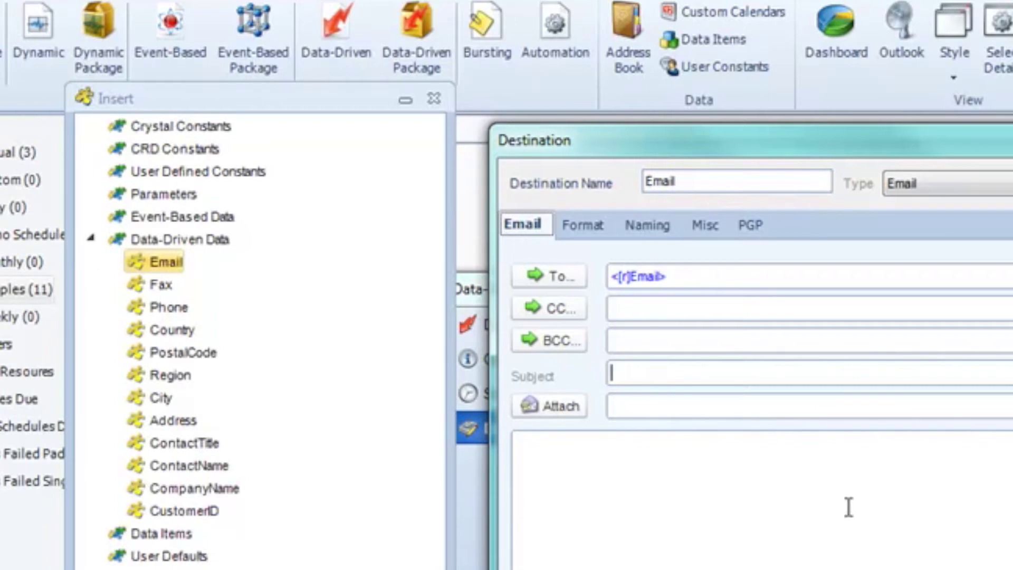
{"action": "left_click", "coordinate": [612, 373]}
{"action": "left_click_drag", "start_coordinate": [157, 491], "coordinate": [638, 376]}
{"action": "type", "text": "'"}
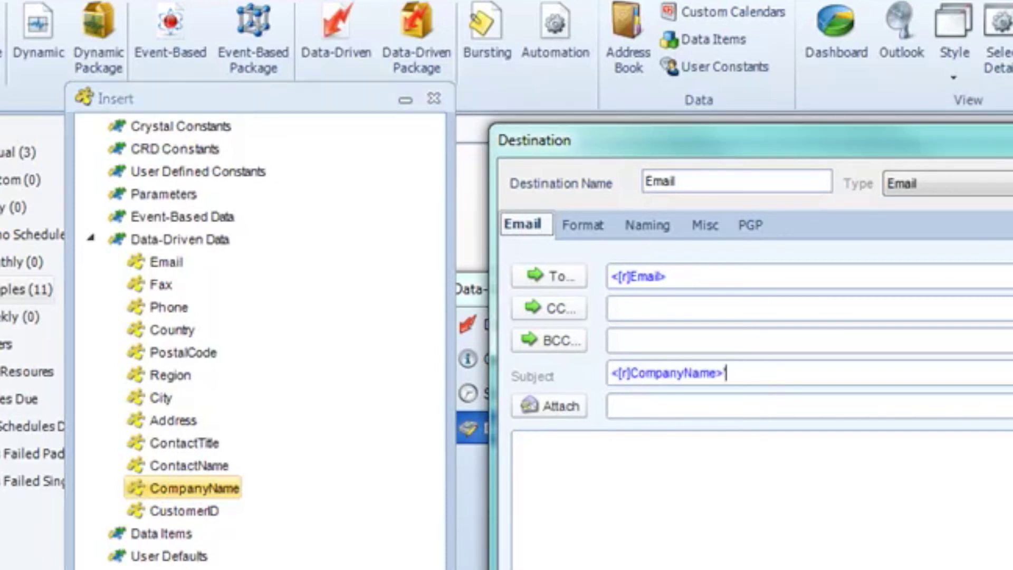
{"action": "type", "text": "s Report"}
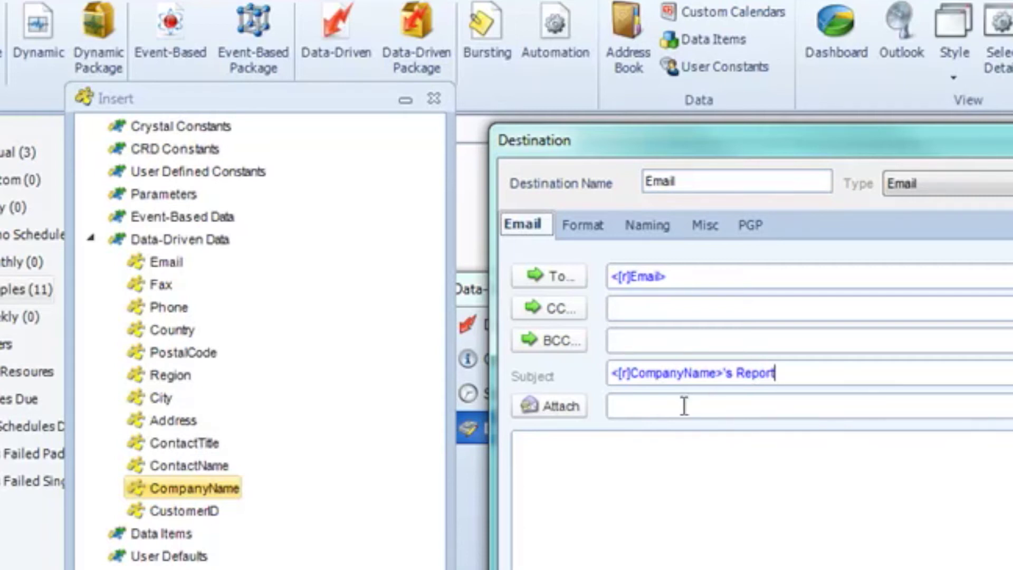
{"action": "left_click_drag", "start_coordinate": [727, 373], "coordinate": [591, 370]}
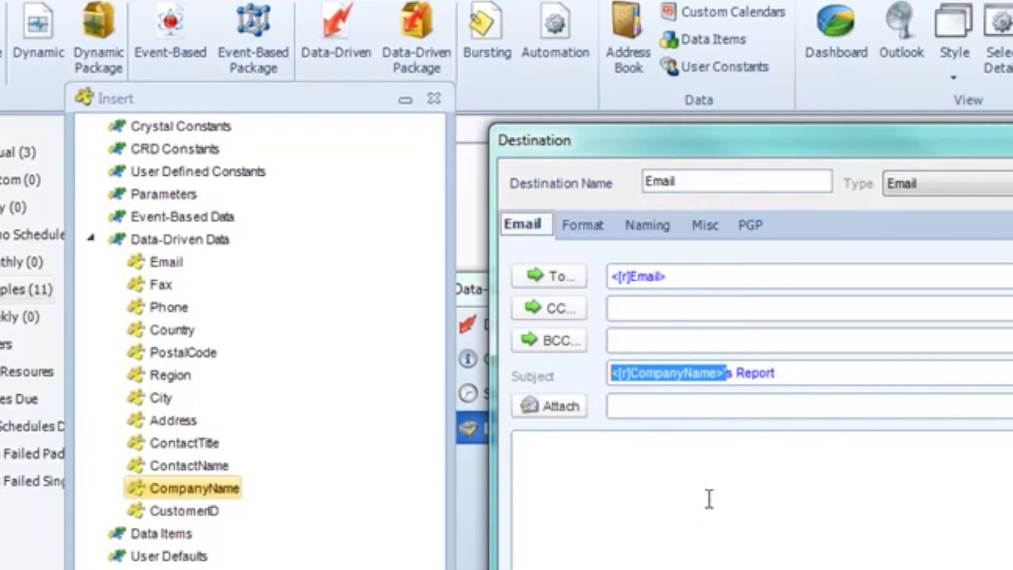
{"action": "left_click", "coordinate": [808, 373]}
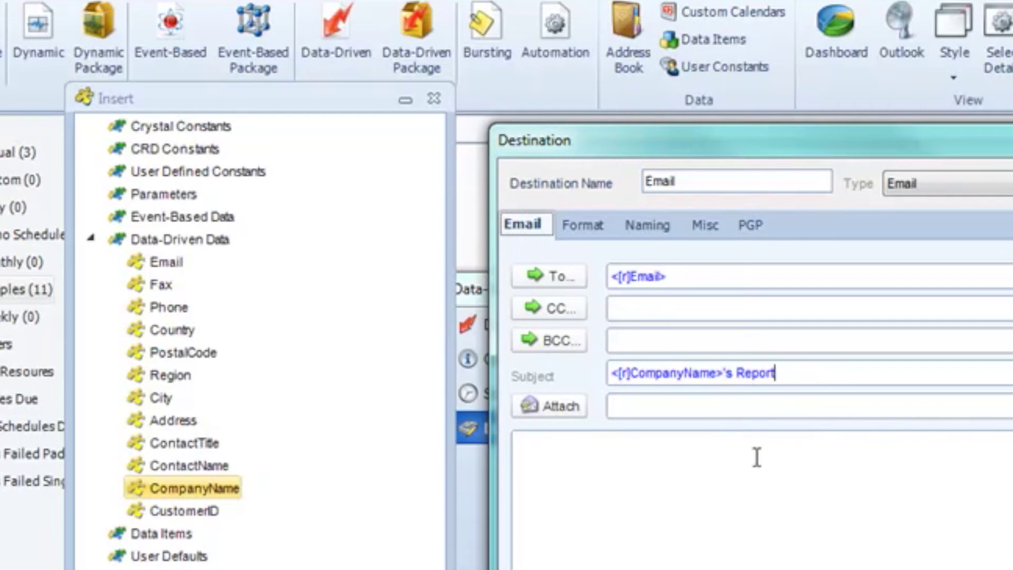
- Write the email body greeting "Hello" with the data-driven ContactName field and a comma, followed by a separate paragraph "Here is your report."
{"action": "left_click", "coordinate": [603, 464]}
{"action": "type", "text": "Hello"}
{"action": "left_click_drag", "start_coordinate": [220, 462], "coordinate": [588, 451]}
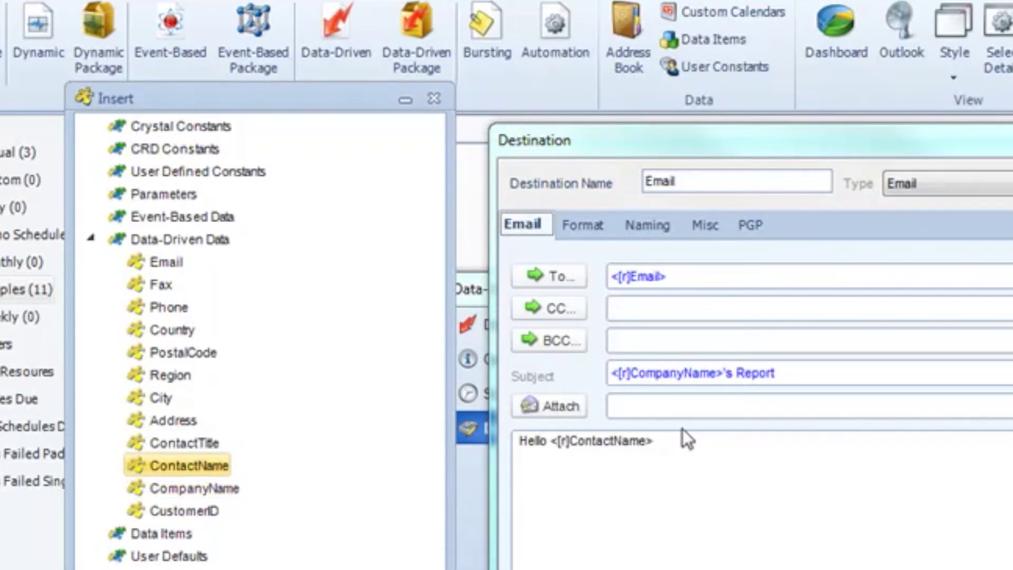
{"action": "type", "text": ","}
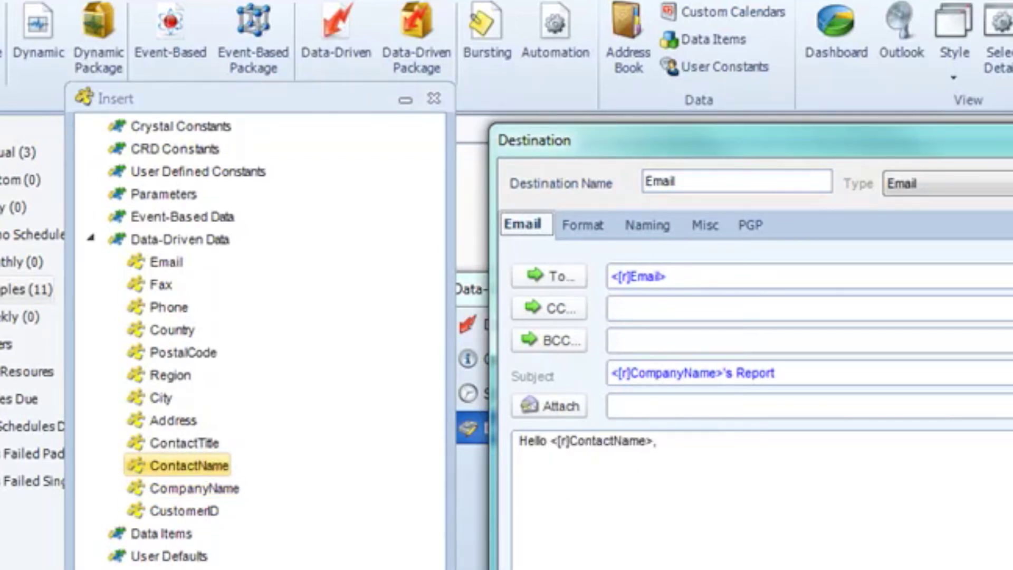
{"action": "key", "text": "Return"}
{"action": "key", "text": "Return"}
{"action": "type", "text": "Here is your report."}
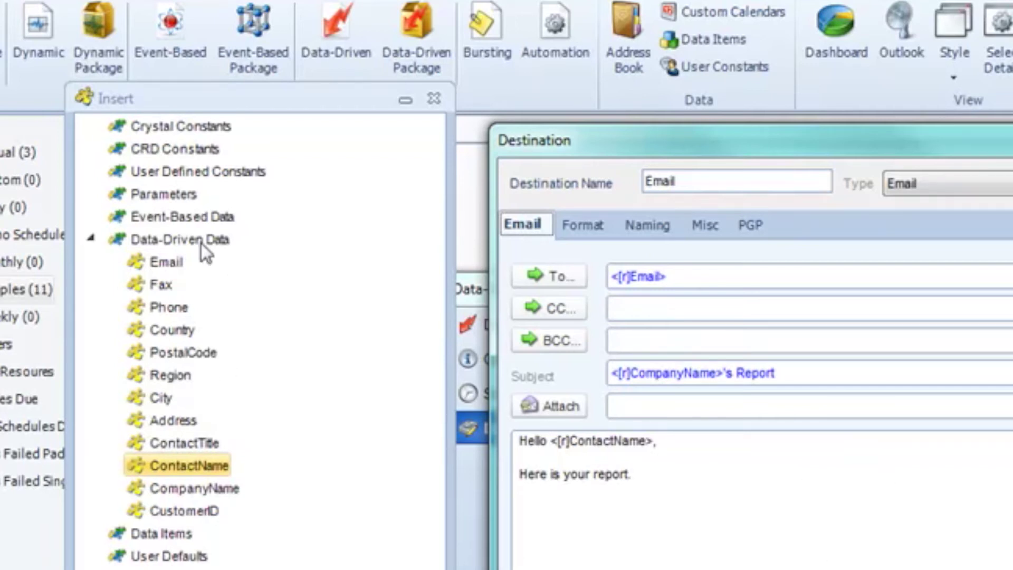
- Add a closing paragraph to the email body reading "Your customer ID is:" followed by the data-driven CustomerID field
{"action": "left_click", "coordinate": [185, 510]}
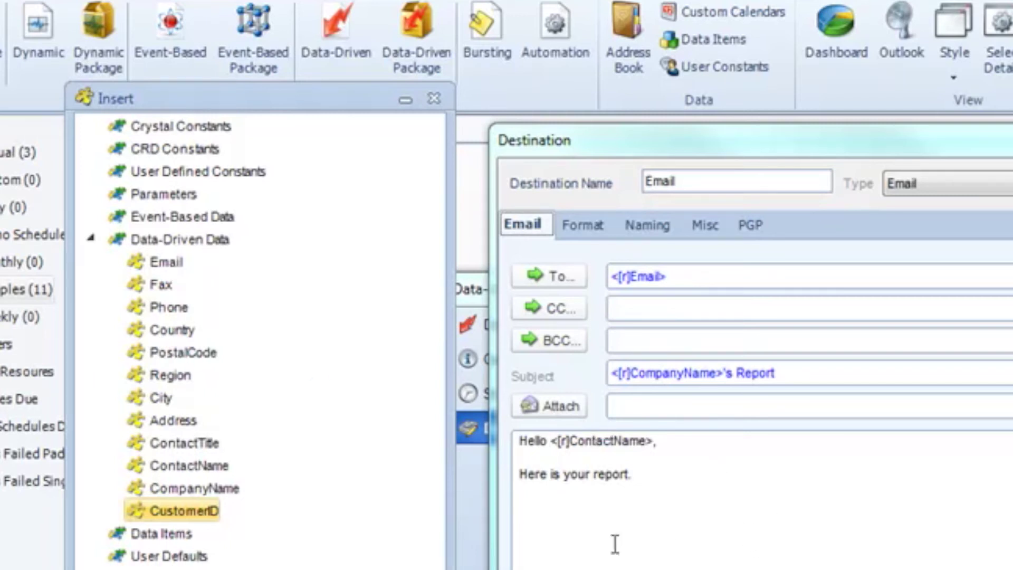
{"action": "left_click", "coordinate": [691, 467]}
{"action": "key", "text": "Return"}
{"action": "key", "text": "Return"}
{"action": "type", "text": "Your cus"}
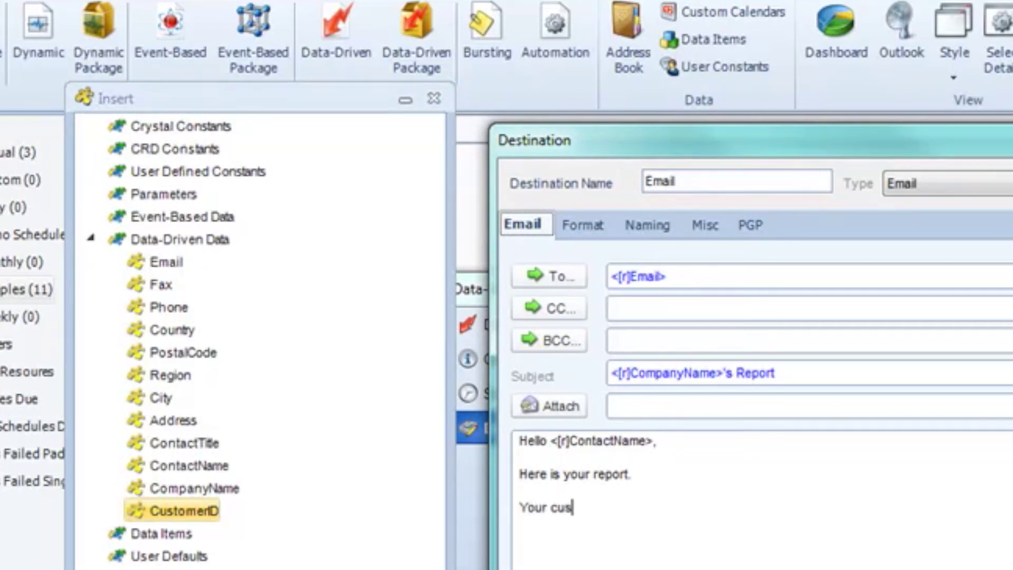
{"action": "type", "text": "tomer is"}
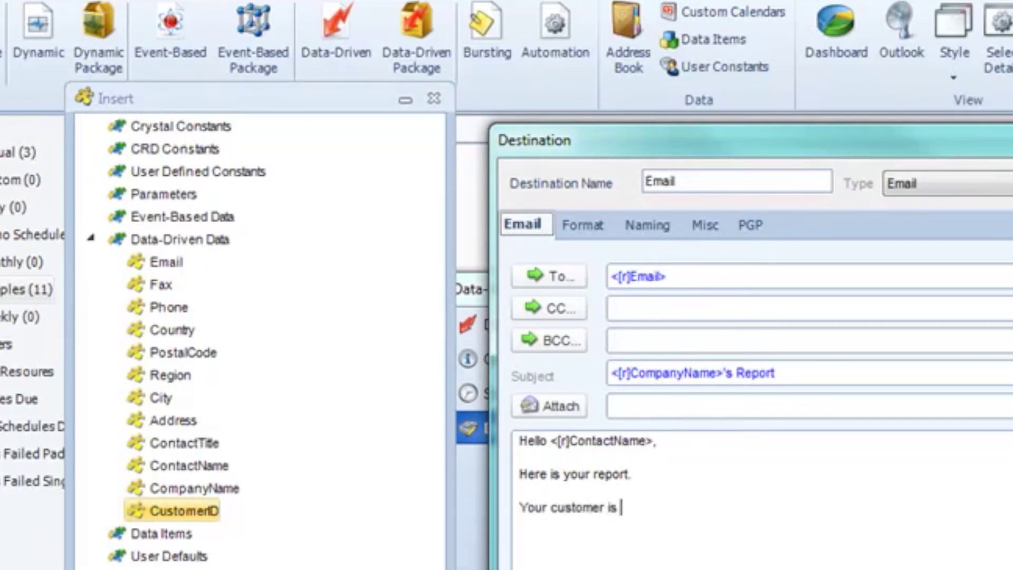
{"action": "key", "text": "BackSpace"}
{"action": "key", "text": "BackSpace"}
{"action": "type", "text": "ID is:"}
{"action": "left_click_drag", "start_coordinate": [163, 511], "coordinate": [691, 505]}
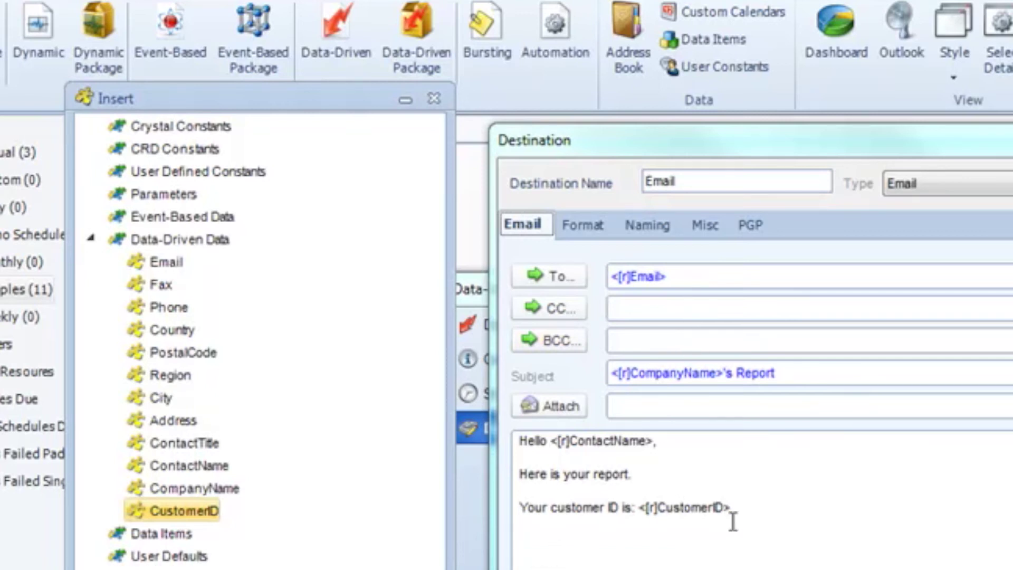
{"action": "left_click_drag", "start_coordinate": [735, 509], "coordinate": [638, 511]}
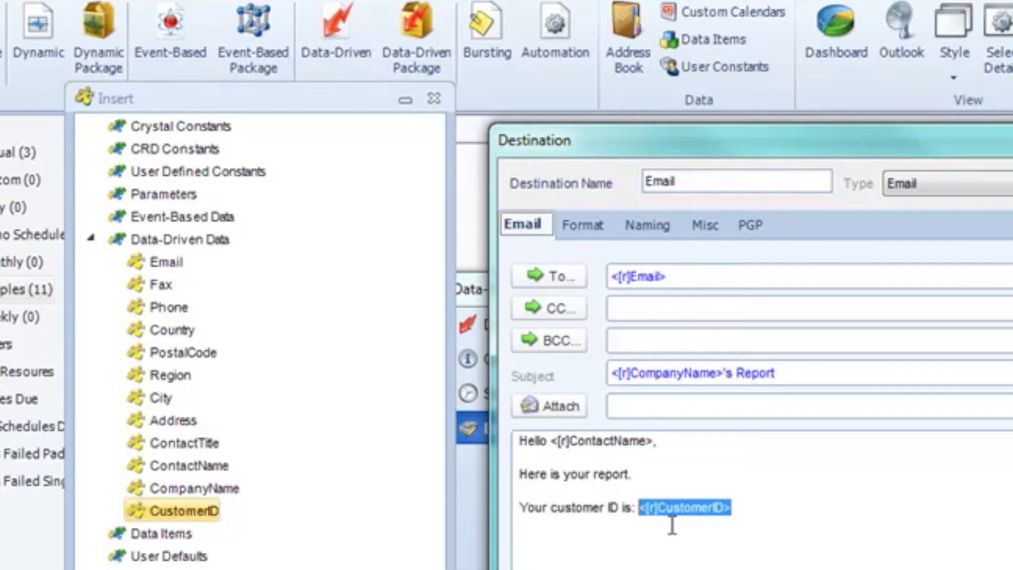
{"action": "left_click", "coordinate": [708, 508]}
{"action": "left_click", "coordinate": [765, 511]}
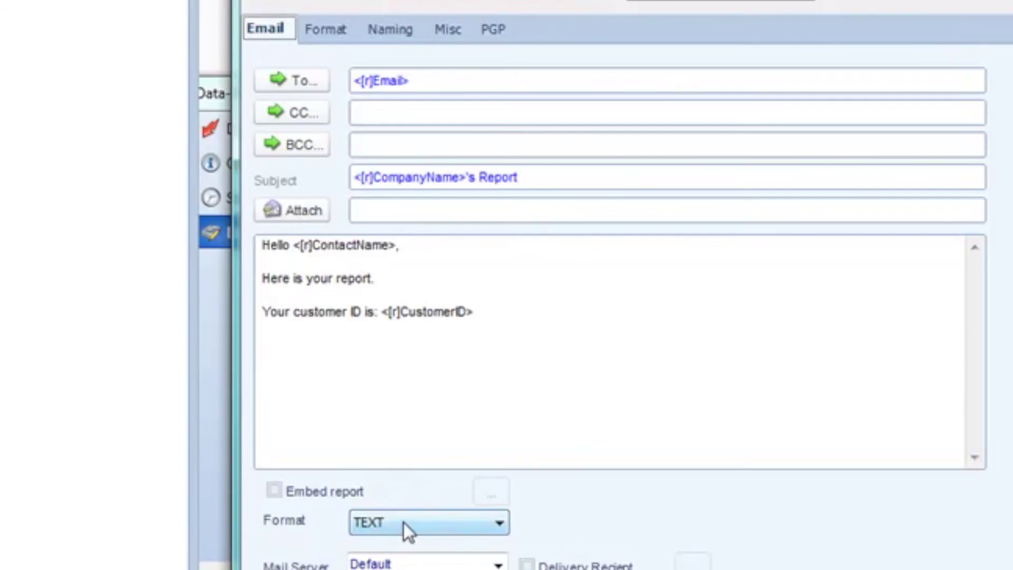
- Set the email's mail format to HTML and the report's output format to Acrobat Format (*.pdf)
{"action": "left_click", "coordinate": [404, 523]}
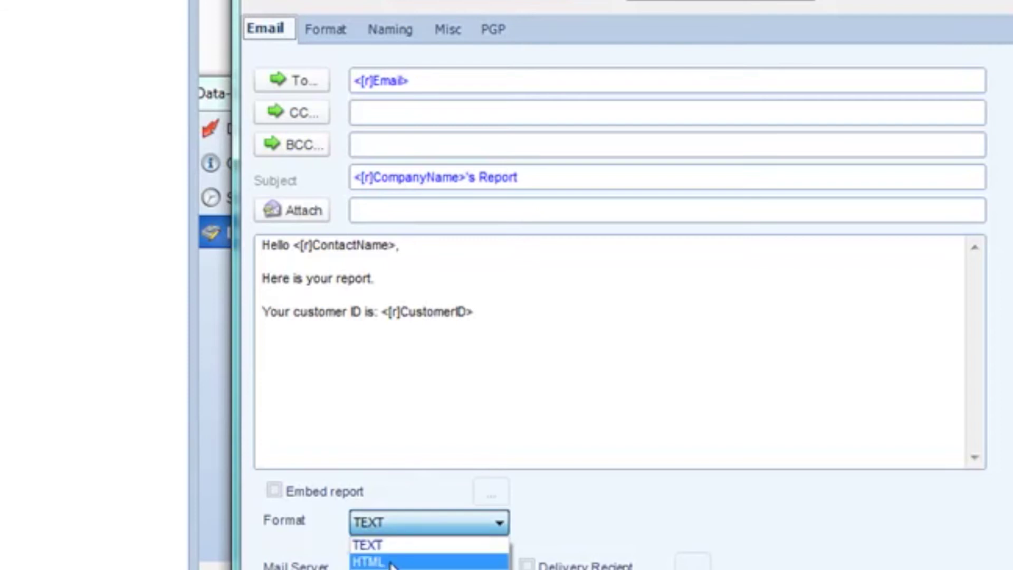
{"action": "left_click", "coordinate": [403, 560]}
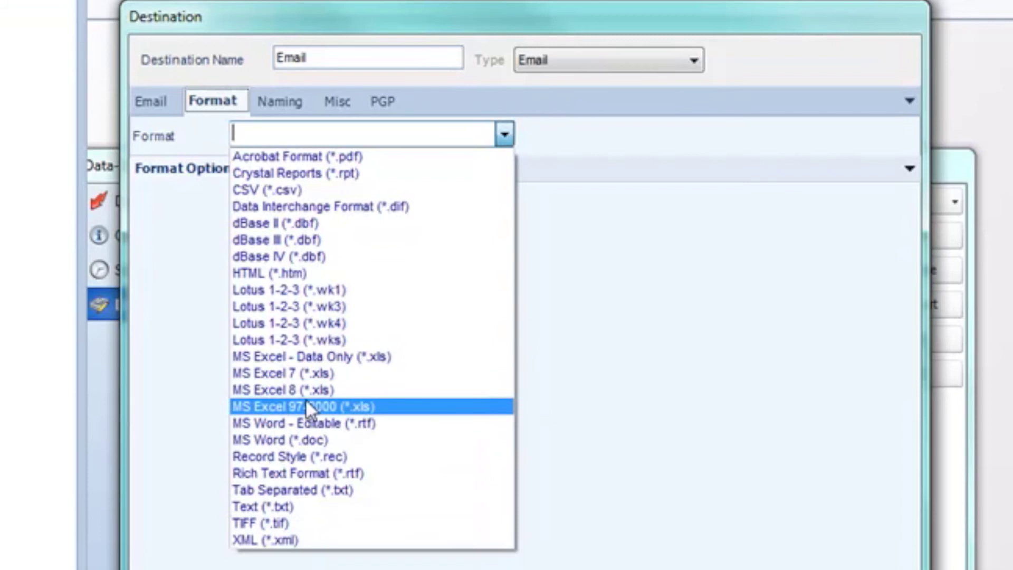
{"action": "left_click", "coordinate": [431, 136]}
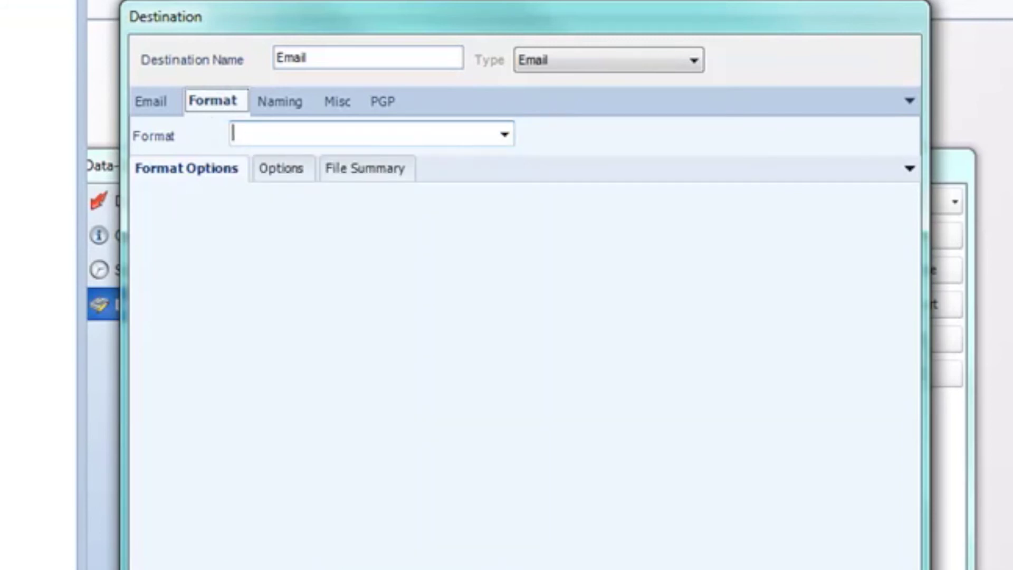
{"action": "left_click", "coordinate": [285, 129]}
{"action": "left_click", "coordinate": [299, 138]}
{"action": "left_click", "coordinate": [506, 134]}
{"action": "left_click", "coordinate": [357, 155]}
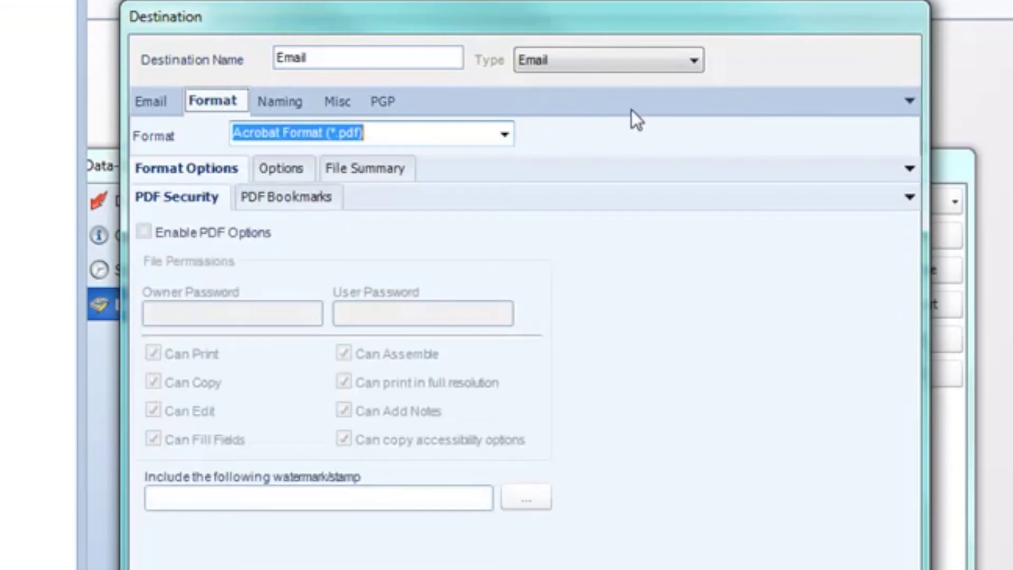
- Customize the output file name as <[r]CompanyName>_<[r]CustomerID>, append a date/time stamp to it, and save the email destination
{"action": "left_click", "coordinate": [294, 107]}
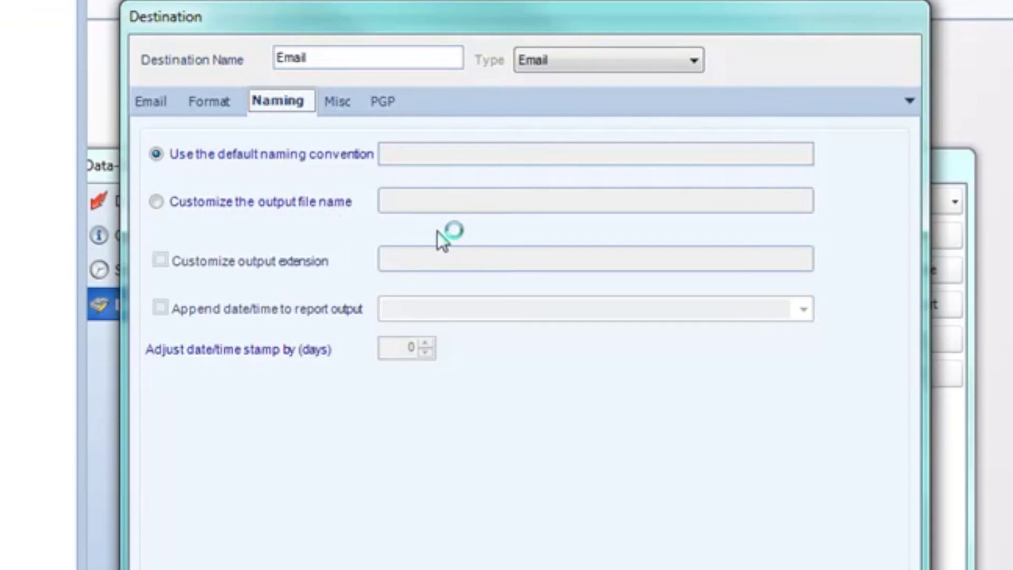
{"action": "left_click", "coordinate": [186, 200]}
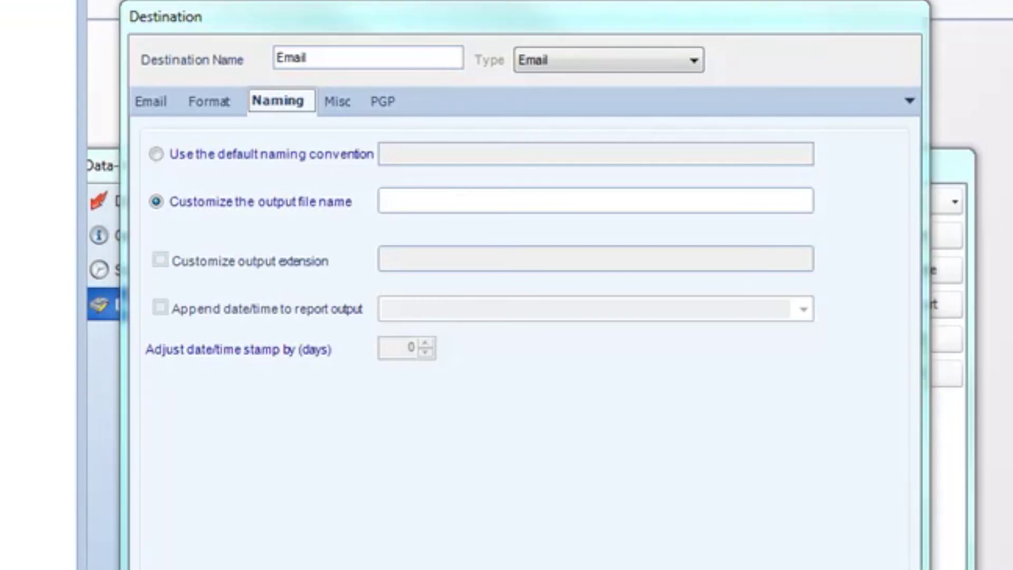
{"action": "left_click_drag", "start_coordinate": [255, 317], "coordinate": [426, 203]}
{"action": "type", "text": "_"}
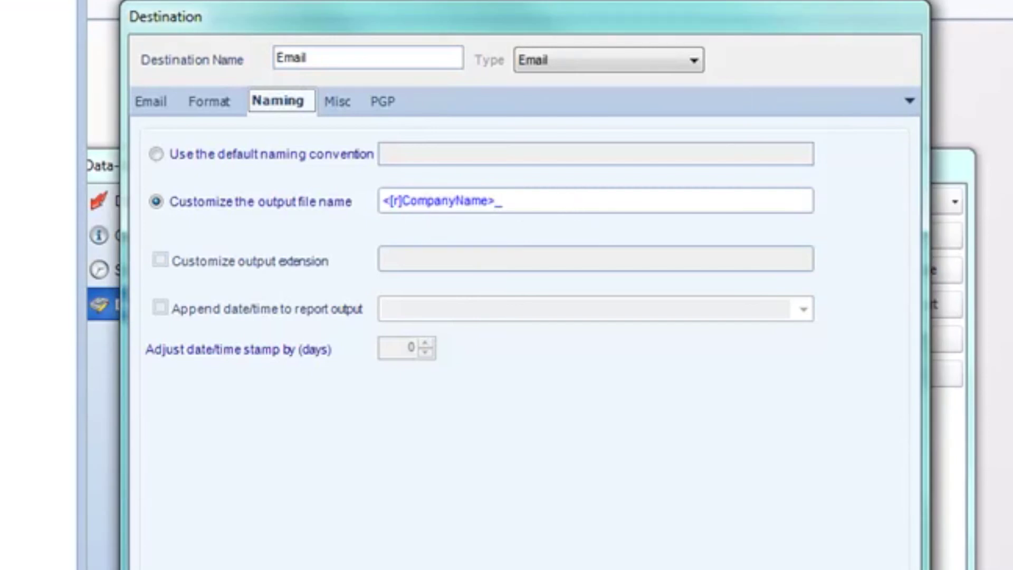
{"action": "left_click_drag", "start_coordinate": [93, 373], "coordinate": [593, 204]}
{"action": "left_click", "coordinate": [210, 315]}
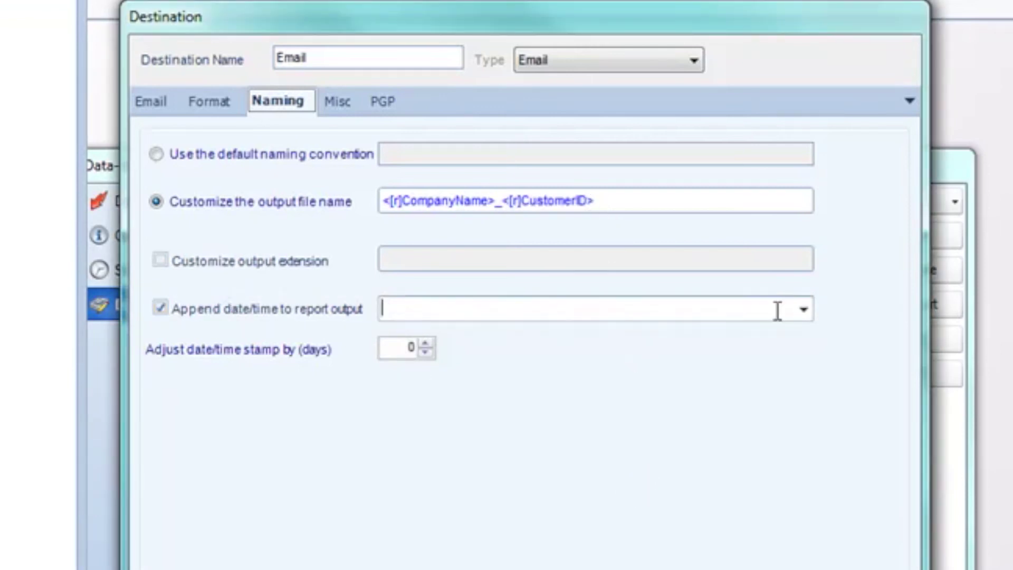
{"action": "left_click", "coordinate": [805, 311]}
{"action": "left_click", "coordinate": [512, 398]}
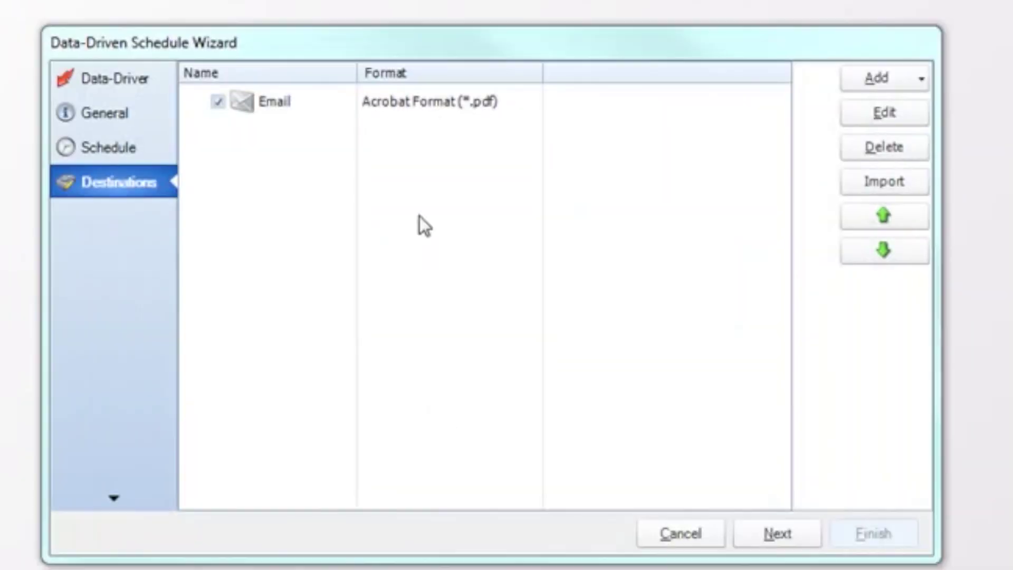
{"action": "left_click", "coordinate": [461, 230]}
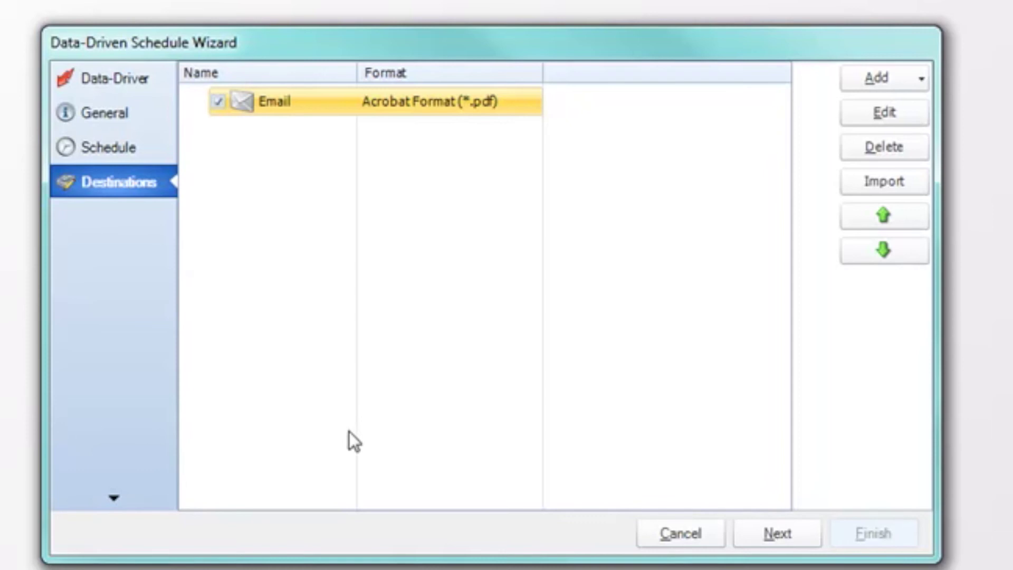
- Add a fax destination that uses the data-driven Fax field as the fax number and COM3 as the fax device
{"action": "left_click", "coordinate": [922, 78]}
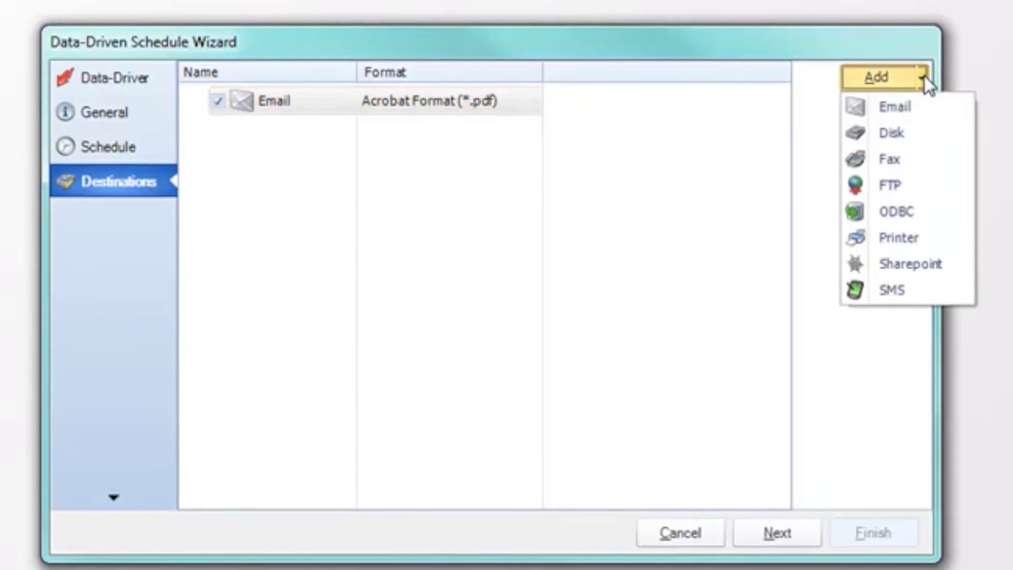
{"action": "left_click", "coordinate": [867, 155]}
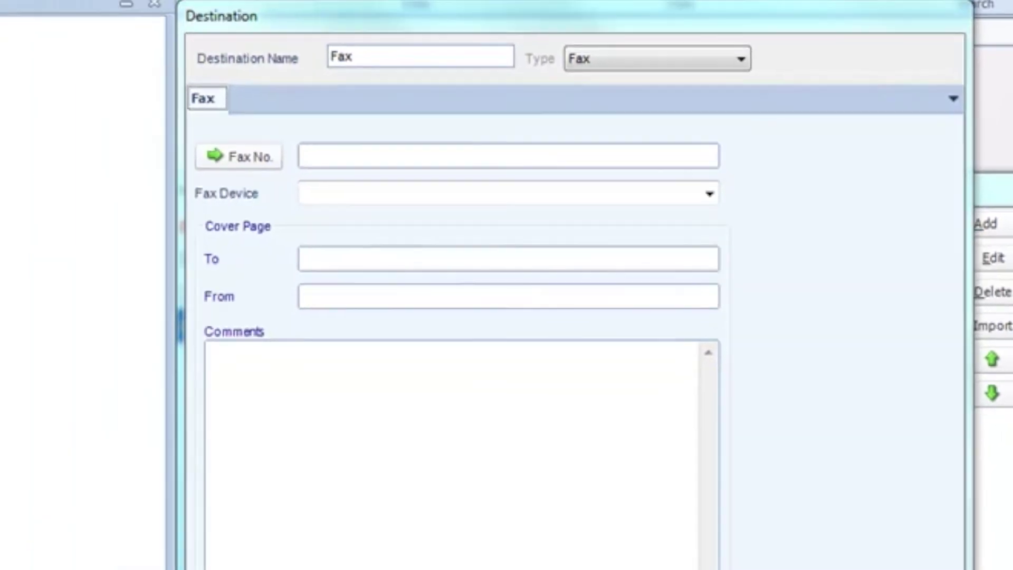
{"action": "left_click_drag", "start_coordinate": [87, 189], "coordinate": [497, 161]}
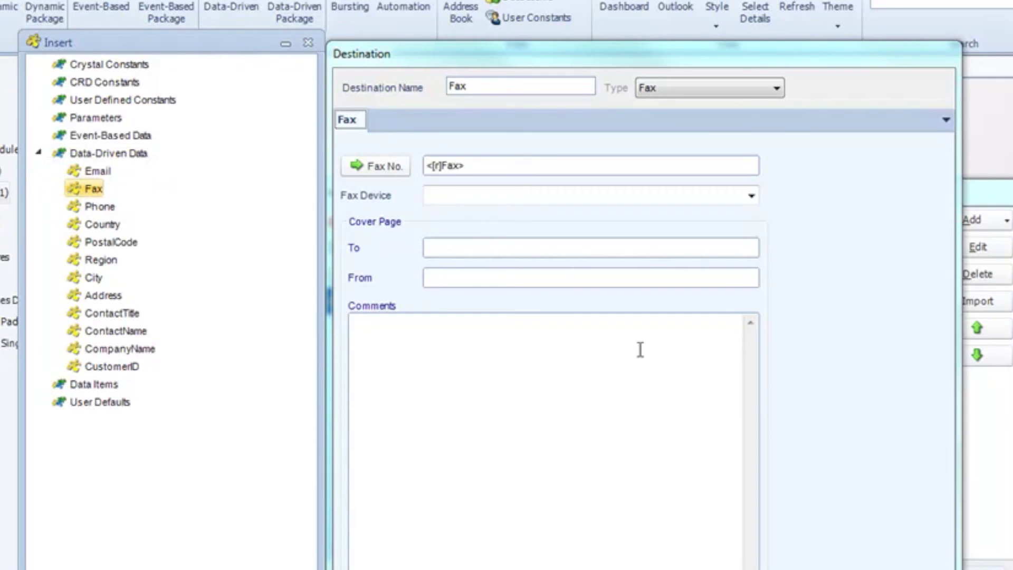
{"action": "left_click", "coordinate": [693, 196]}
{"action": "type", "text": "COM3"}
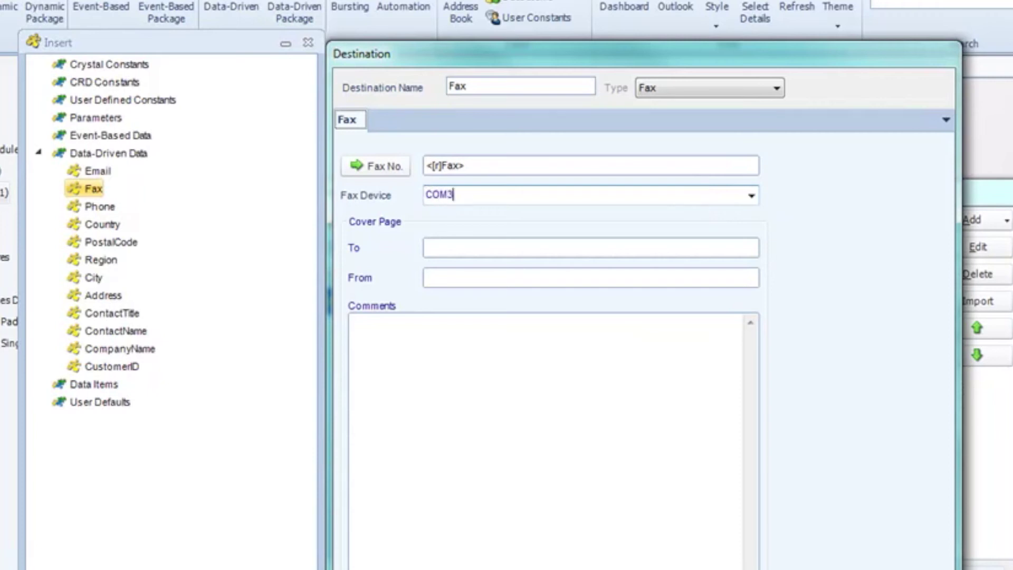
{"action": "left_click", "coordinate": [479, 247]}
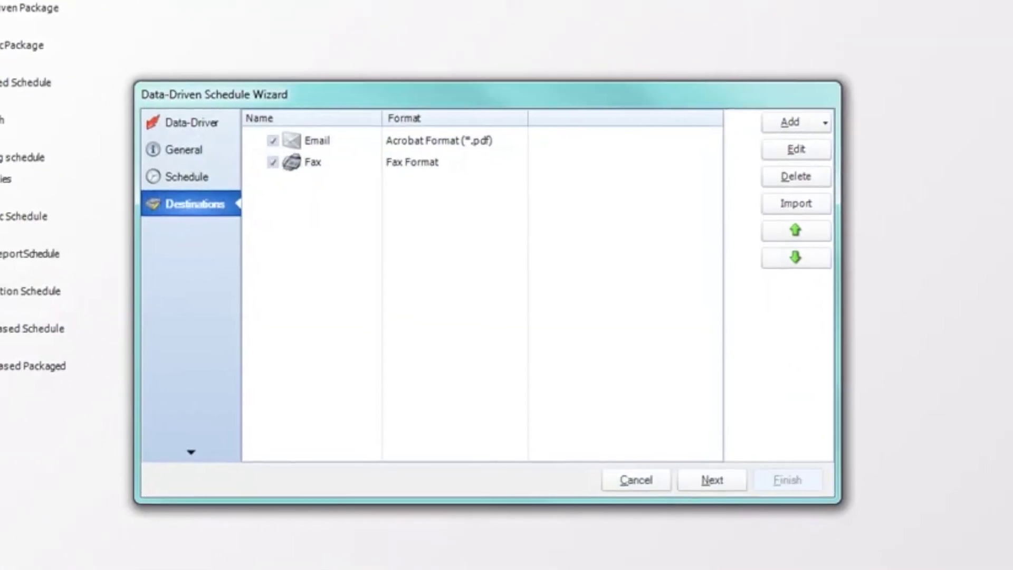
- Examine the Email and Fax entries in the schedule's destinations list
{"action": "left_click", "coordinate": [338, 146]}
{"action": "left_click", "coordinate": [342, 164]}
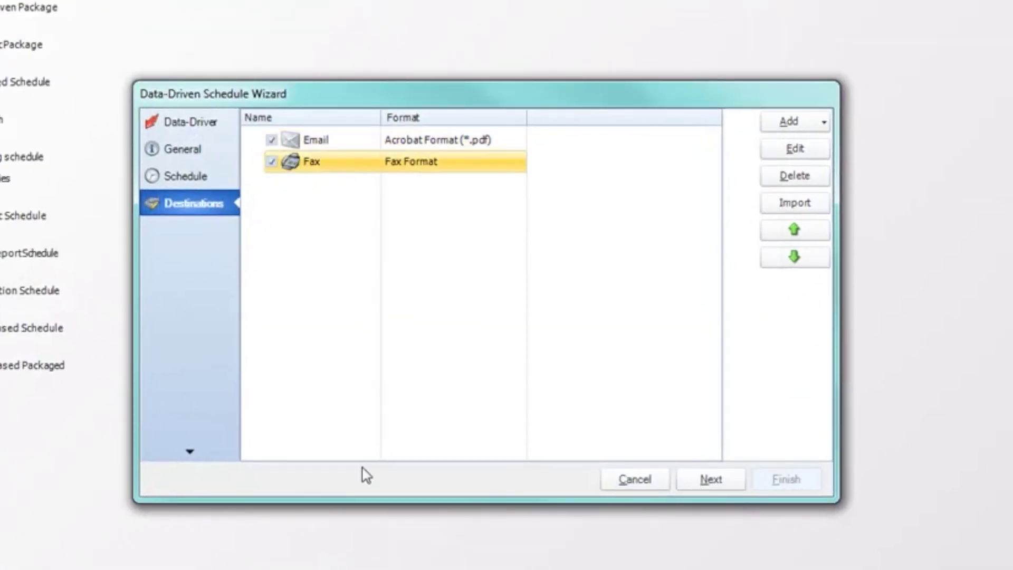
{"action": "left_click", "coordinate": [371, 149]}
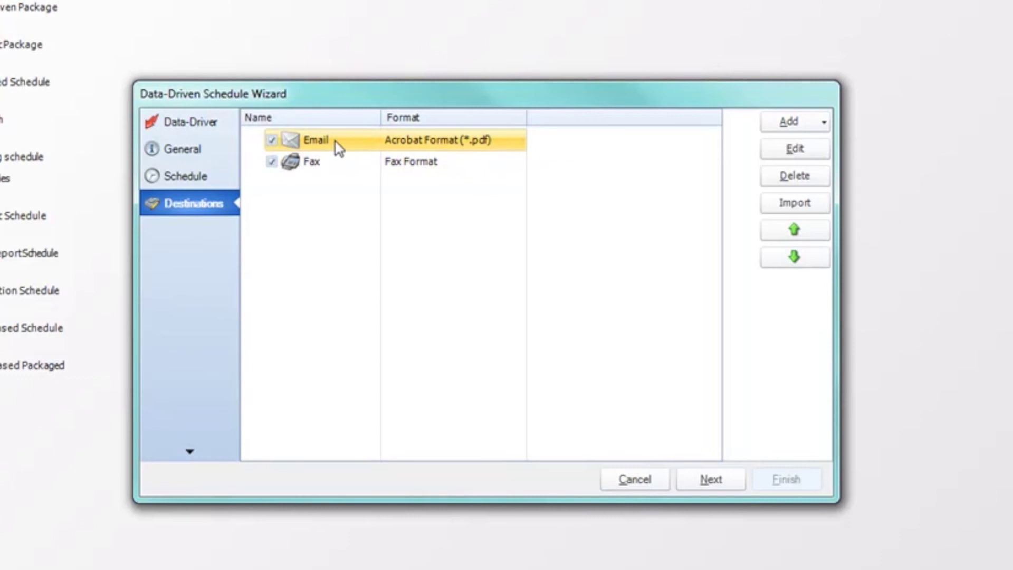
{"action": "left_click", "coordinate": [372, 161]}
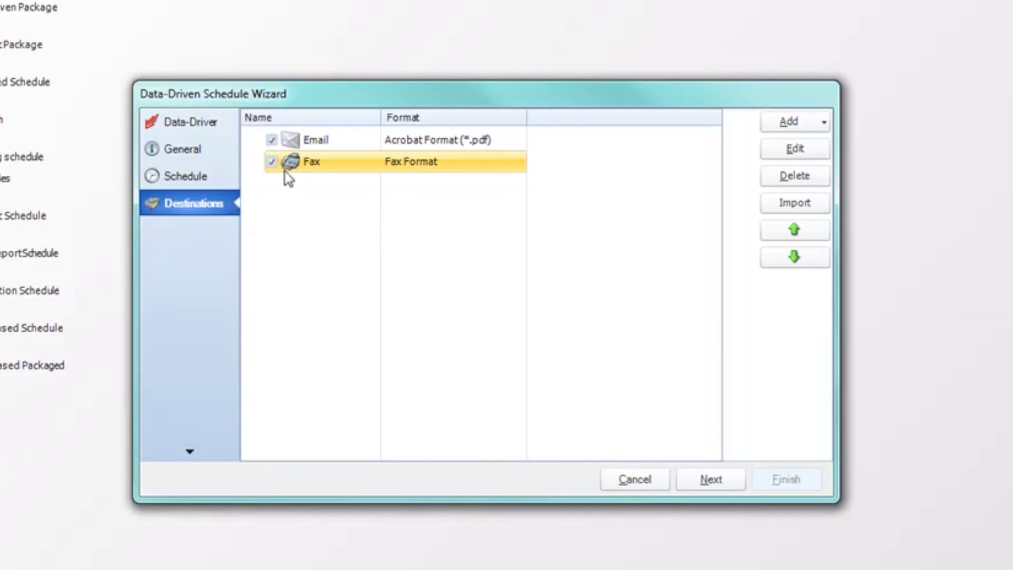
{"action": "left_click", "coordinate": [358, 142]}
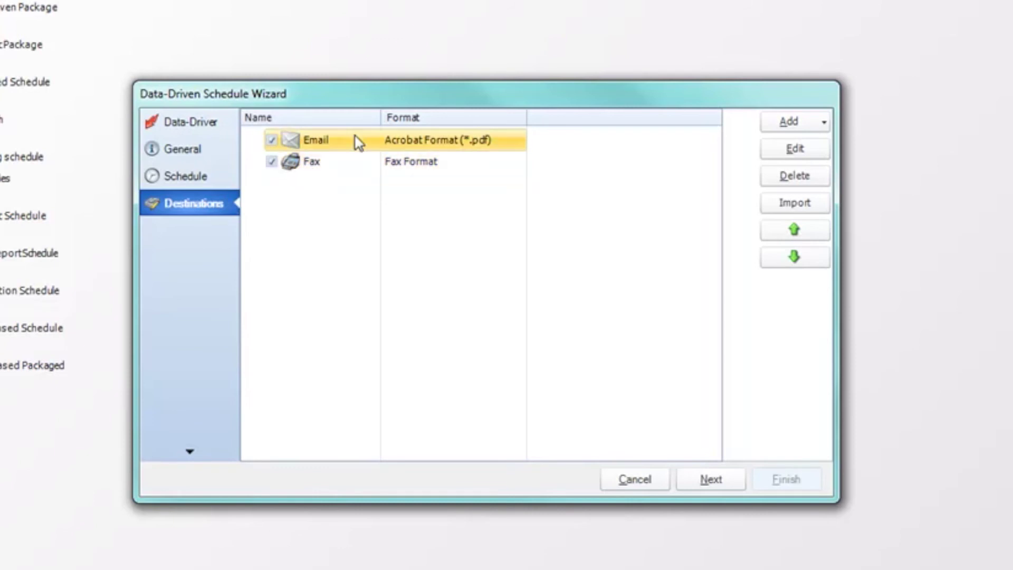
{"action": "left_click", "coordinate": [348, 161]}
{"action": "left_click", "coordinate": [346, 150]}
{"action": "double_click", "coordinate": [351, 160]}
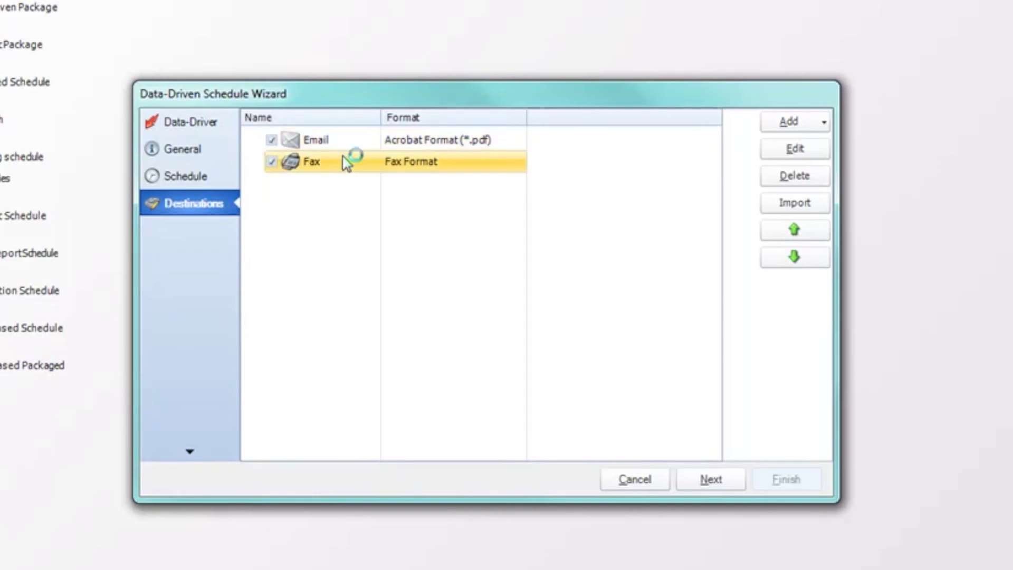
{"action": "left_click", "coordinate": [344, 141]}
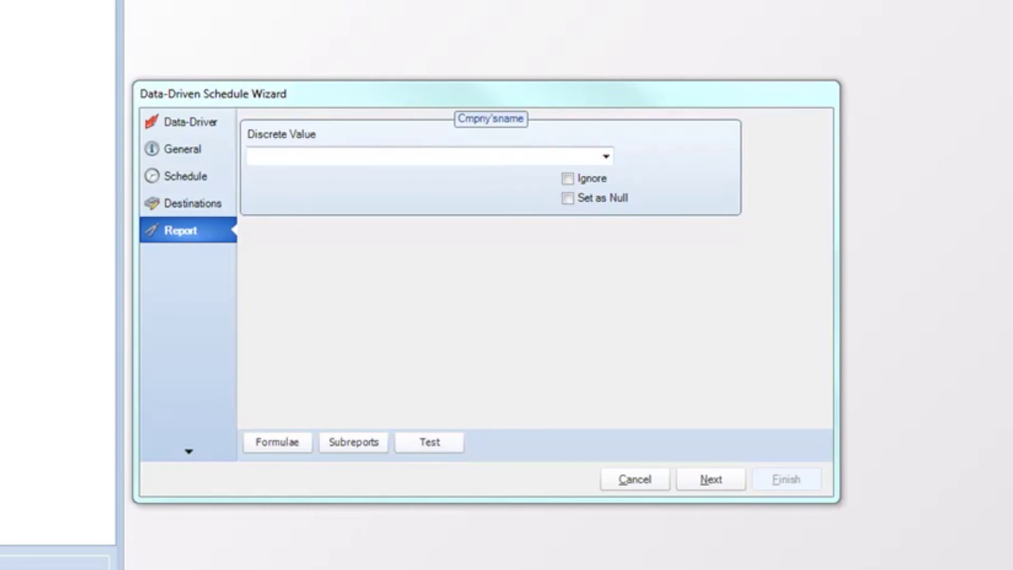
- Fill the Cmpny'sname report parameter's discrete value with a data-driven field
{"action": "left_click_drag", "start_coordinate": [217, 190], "coordinate": [306, 159]}
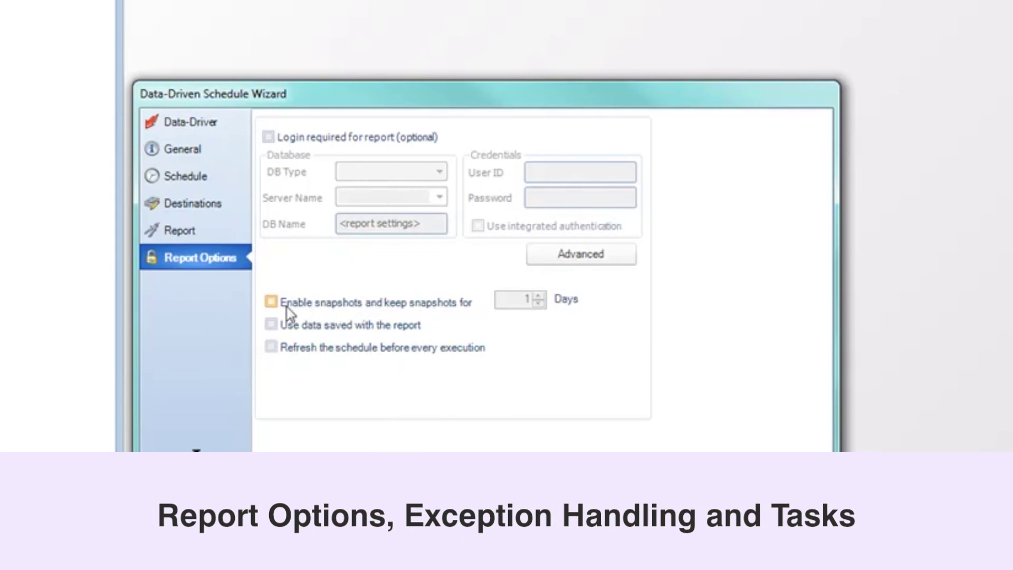
- Leave report snapshots disabled, turn on refreshing the schedule before every execution, and continue to the exception handling settings
{"action": "left_click", "coordinate": [474, 306]}
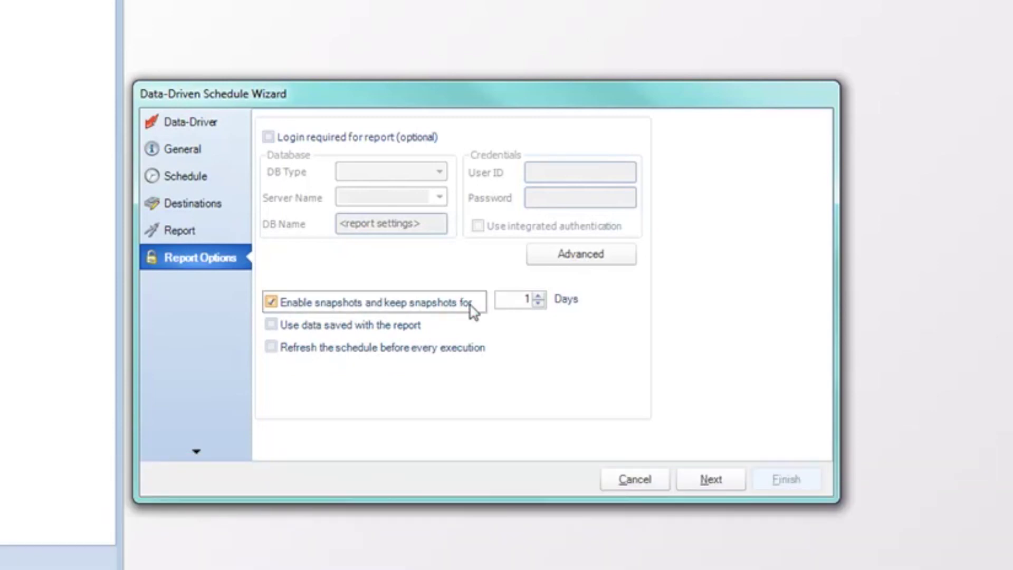
{"action": "left_click", "coordinate": [433, 309]}
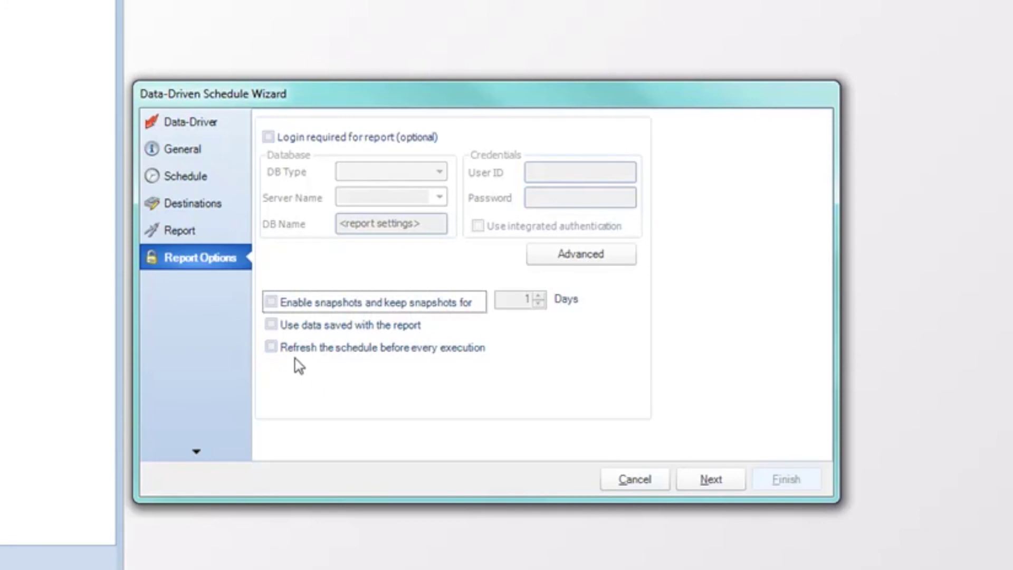
{"action": "left_click", "coordinate": [318, 350]}
{"action": "left_click", "coordinate": [711, 478]}
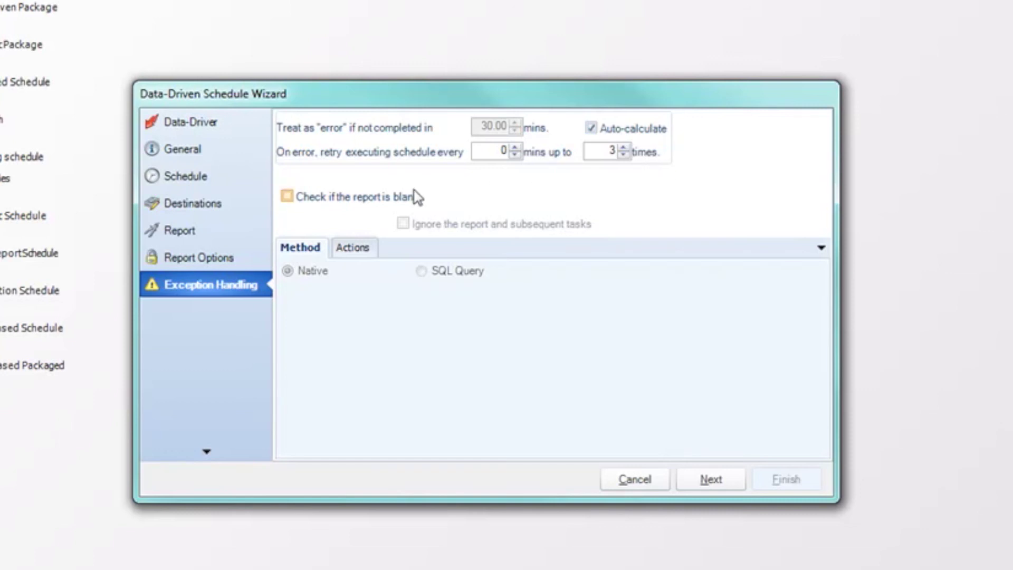
- Enable the blank-report check without ignoring the report and subsequent tasks, and look through its available actions, including Send Email
{"action": "left_click", "coordinate": [347, 203]}
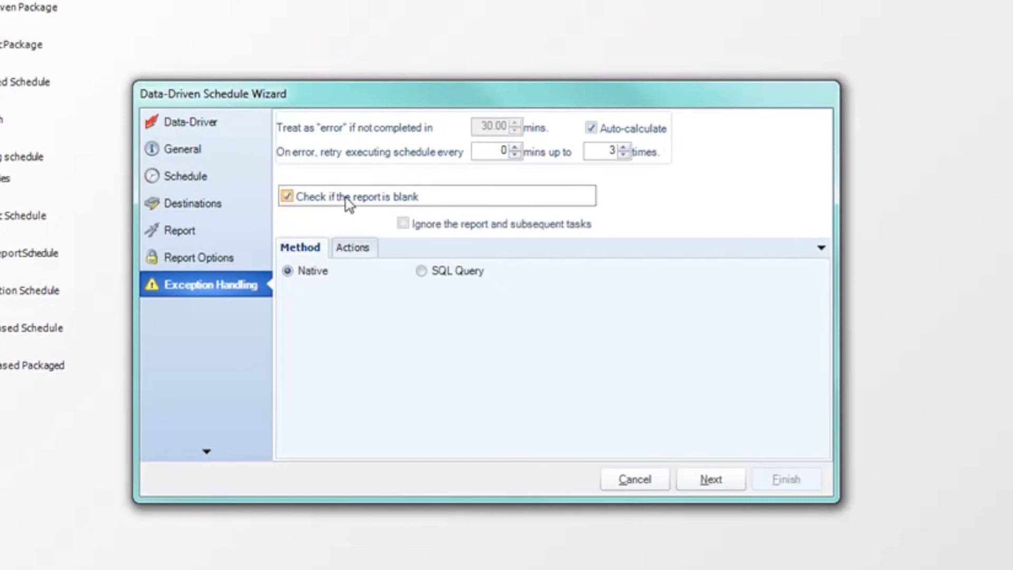
{"action": "left_click", "coordinate": [430, 224]}
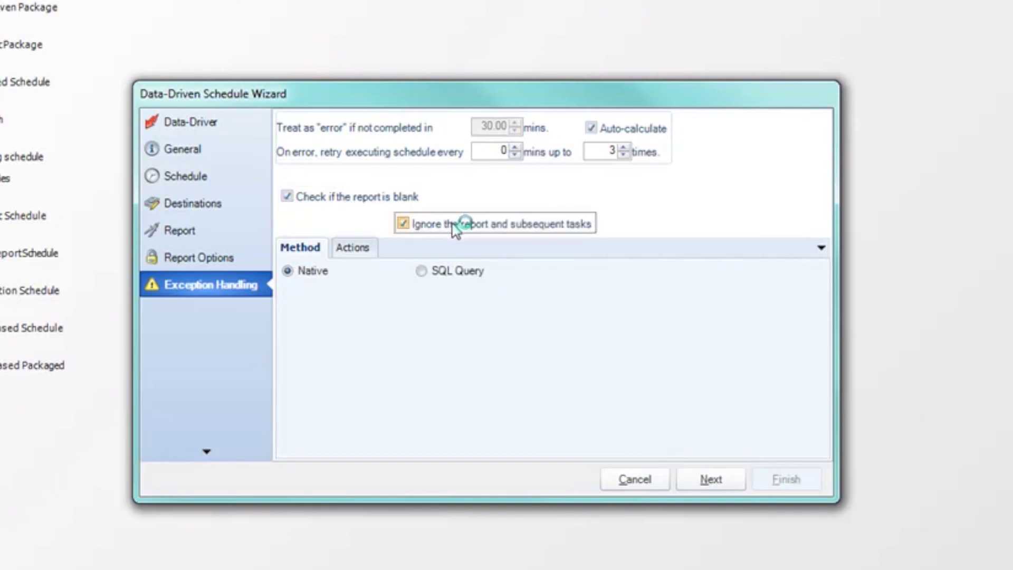
{"action": "left_click", "coordinate": [455, 228]}
{"action": "left_click", "coordinate": [360, 252]}
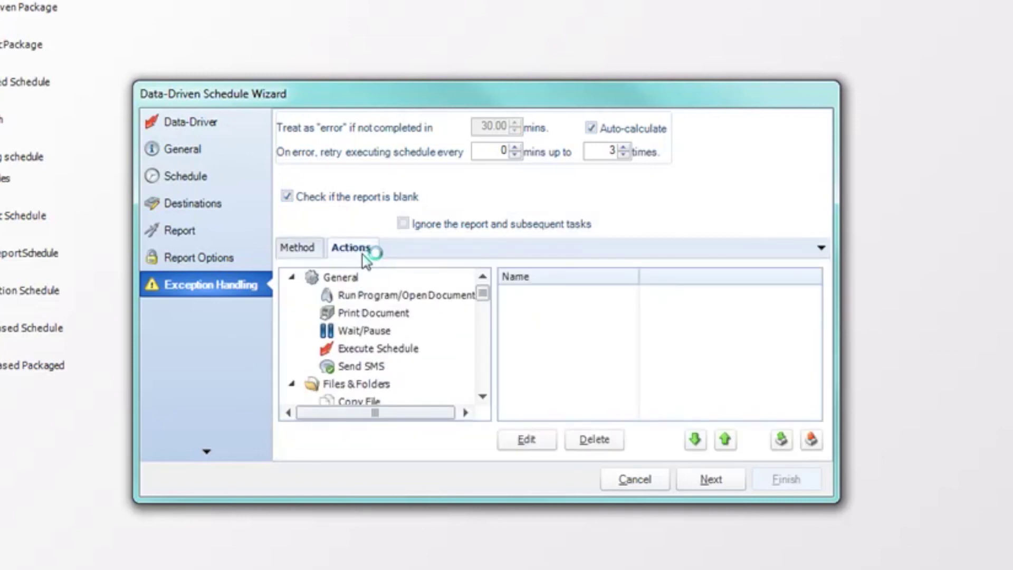
{"action": "left_click_drag", "start_coordinate": [484, 293], "coordinate": [484, 339]}
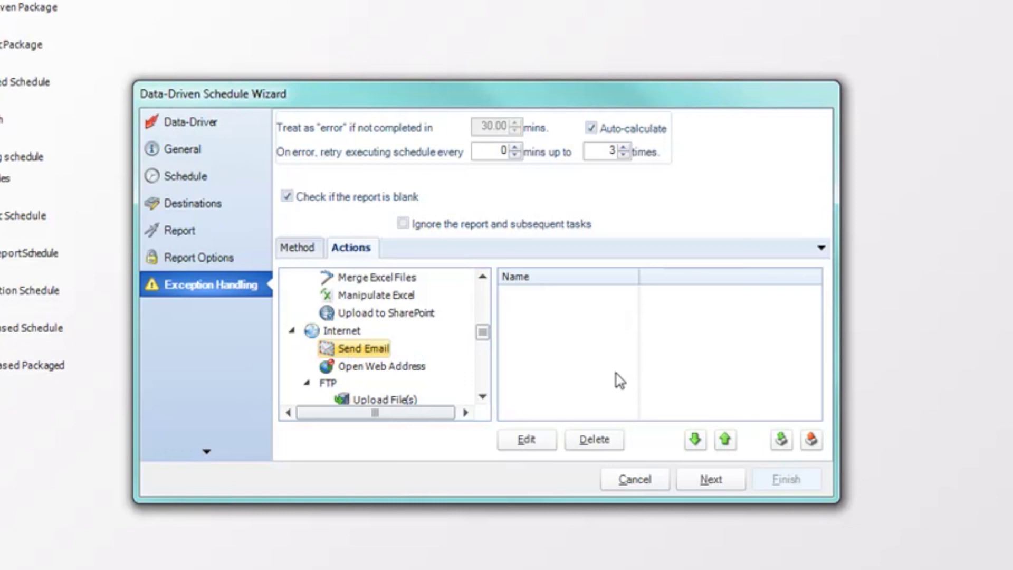
{"action": "scroll", "coordinate": [599, 364], "scroll_direction": "up", "scroll_amount": 1}
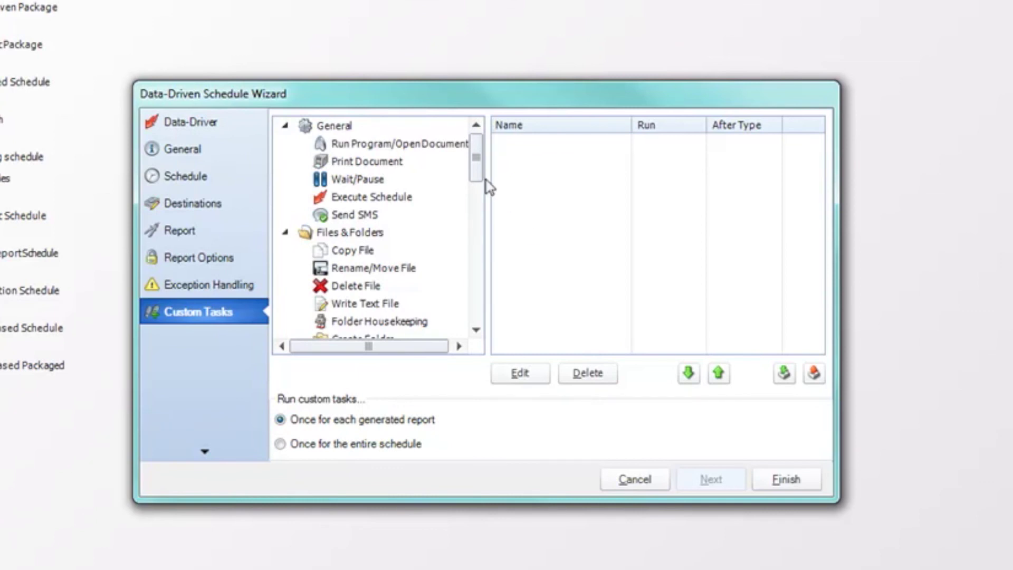
- Look through the available custom tasks, including the Database group, and finish creating the schedule
{"action": "left_click_drag", "start_coordinate": [478, 156], "coordinate": [478, 258]}
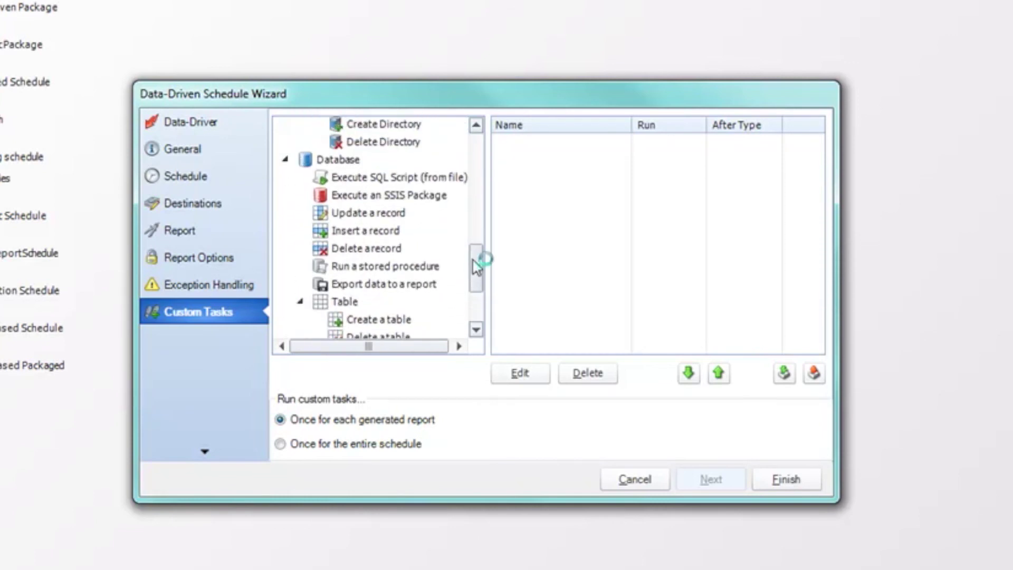
{"action": "left_click", "coordinate": [346, 215]}
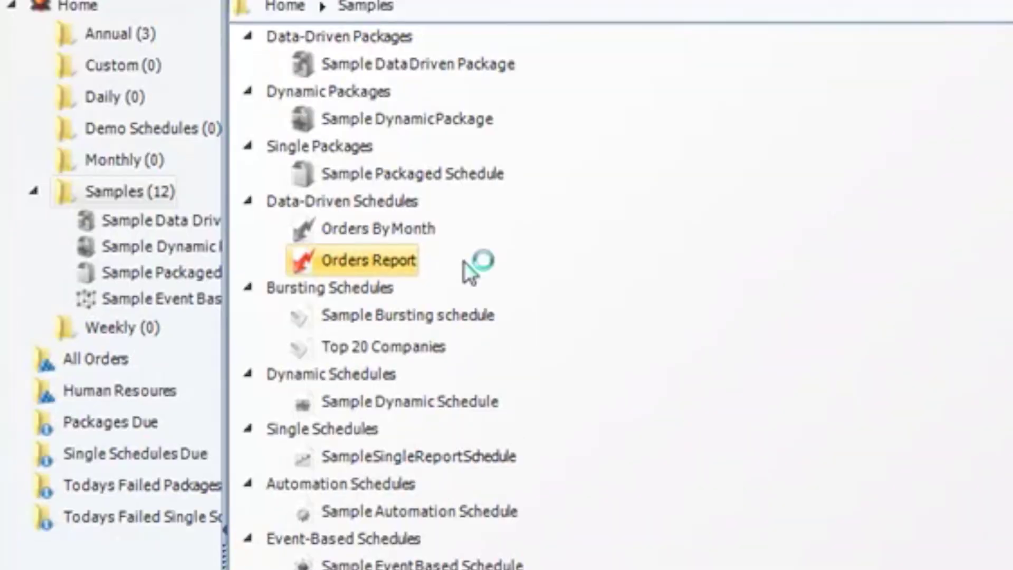
- Examine the Orders Report schedule's available commands and its entry in the Samples folder's detailed list
{"action": "right_click", "coordinate": [324, 262]}
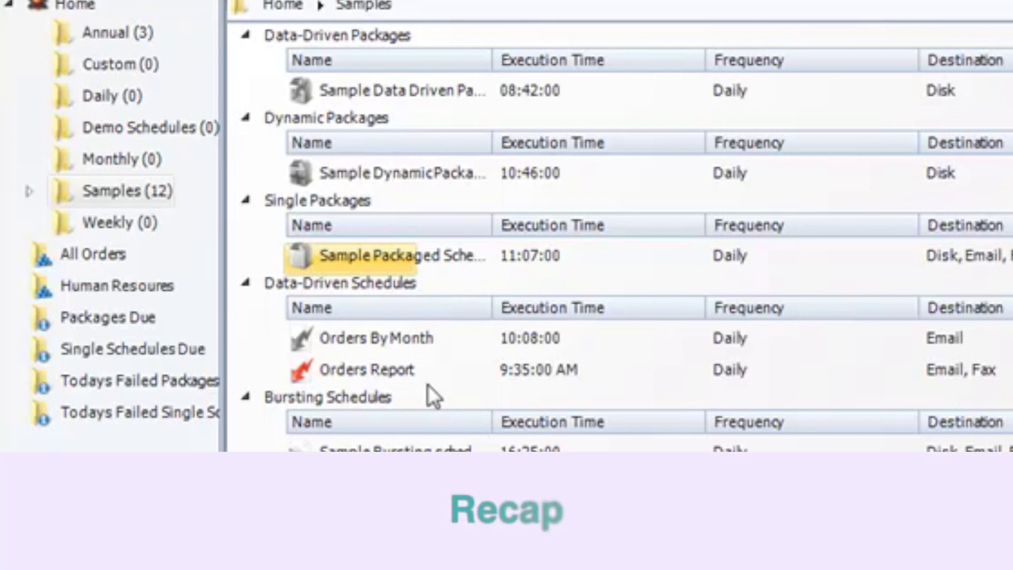
{"action": "left_click", "coordinate": [407, 370]}
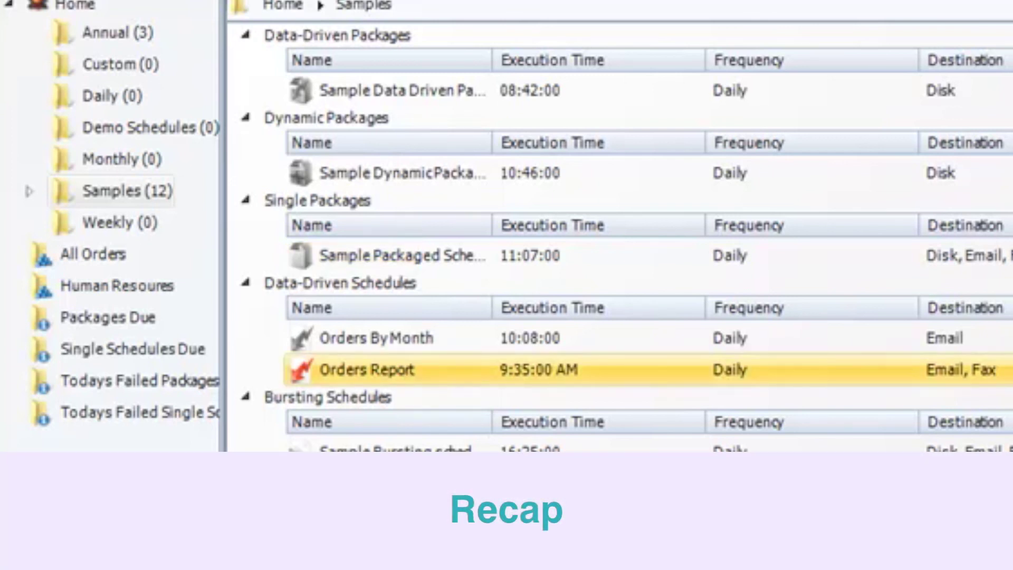